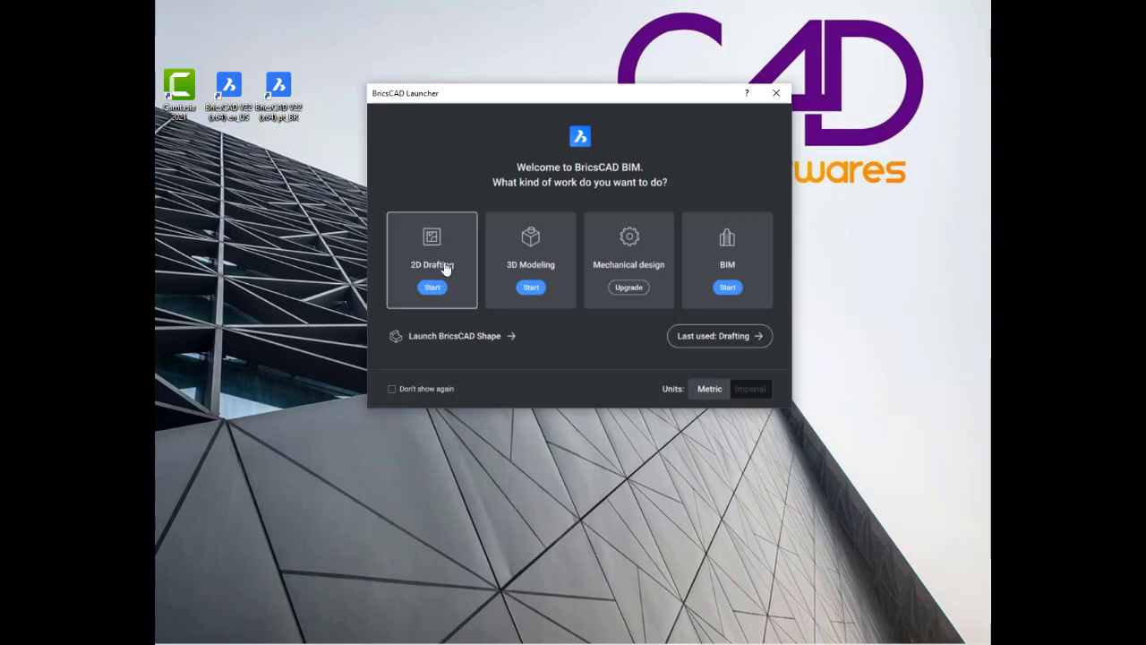
Start a 2D Drafting session and open BM ro.dwg from the recent files.
click(446, 269)
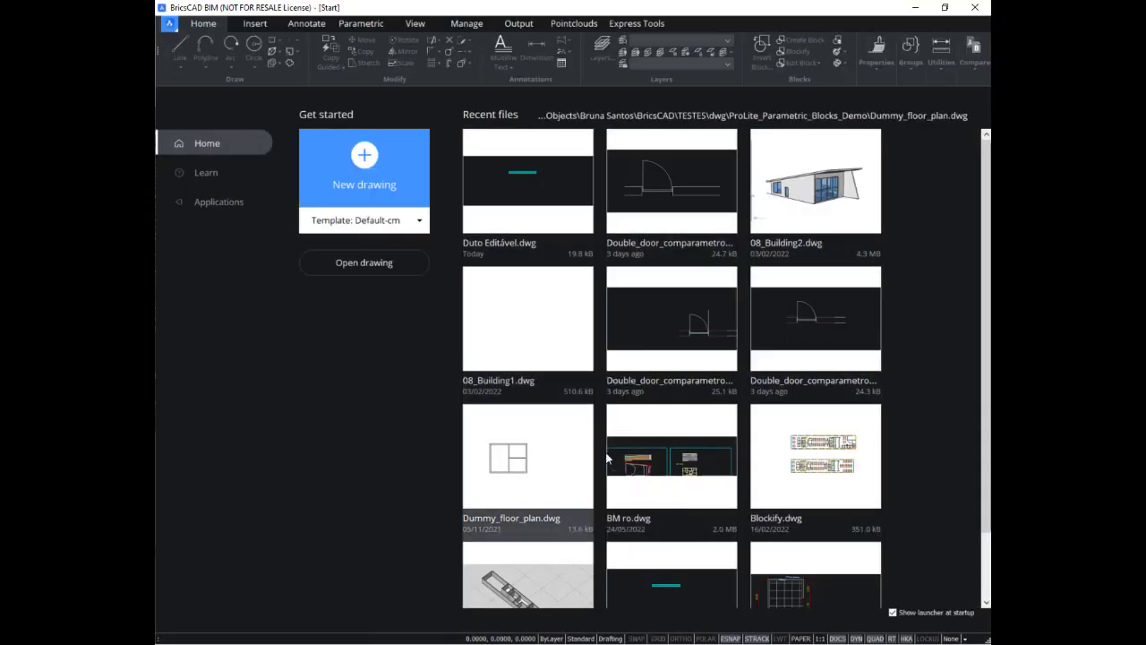
click(696, 457)
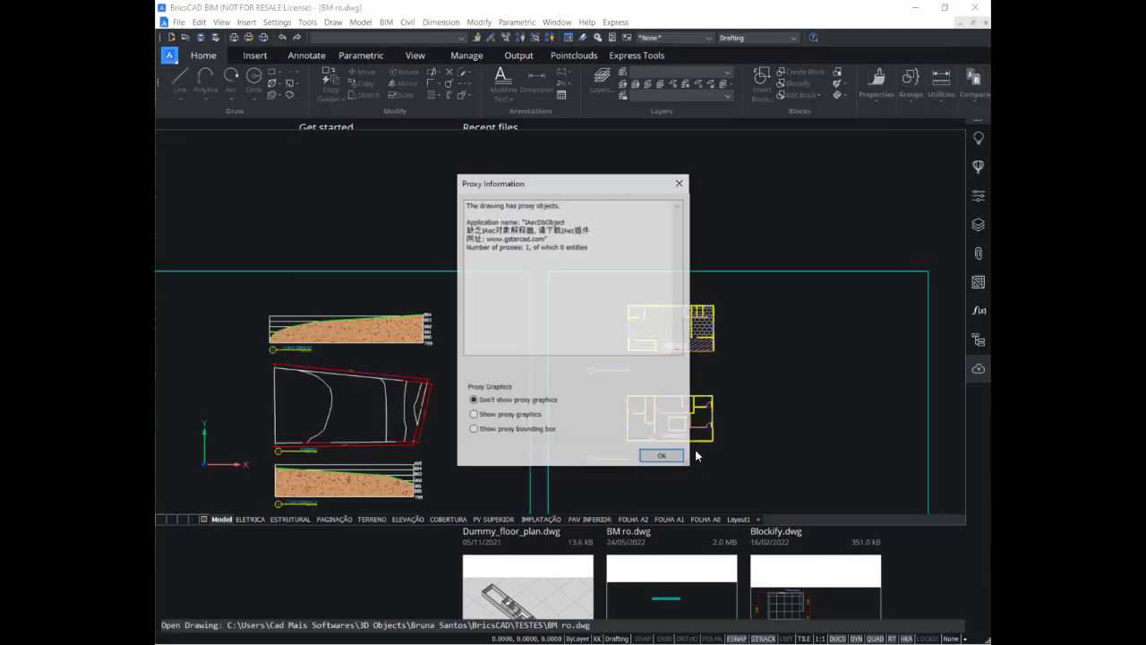
Dismiss the proxy notice and view each layout from ELETRICA to COBERTURA, then return to Model.
click(669, 456)
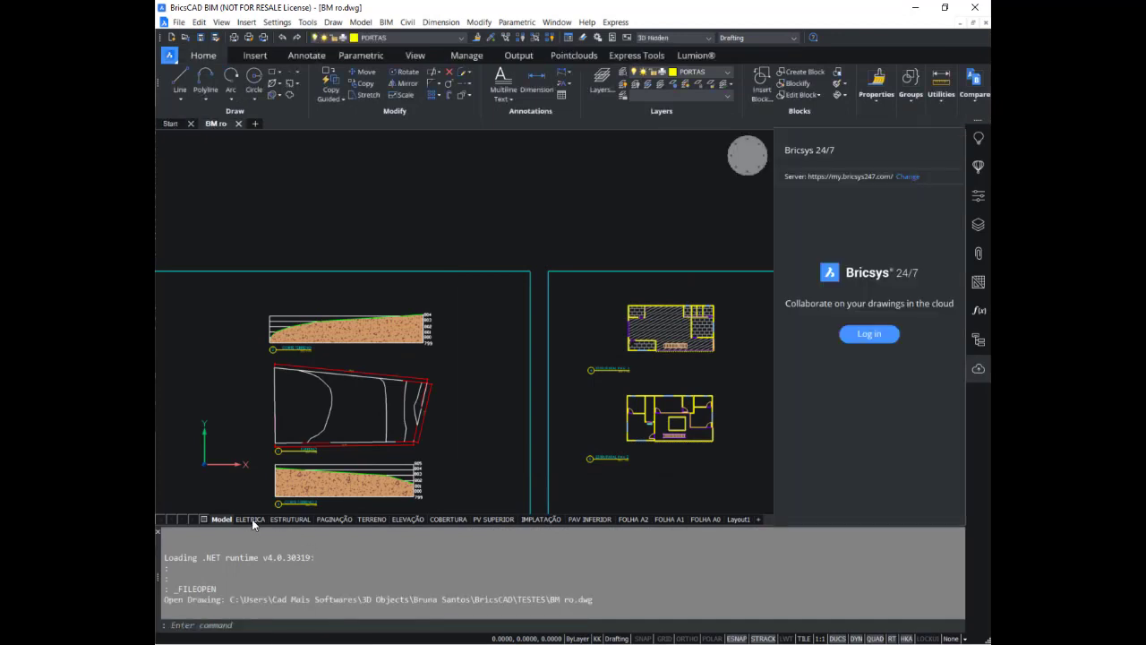
click(252, 520)
click(292, 519)
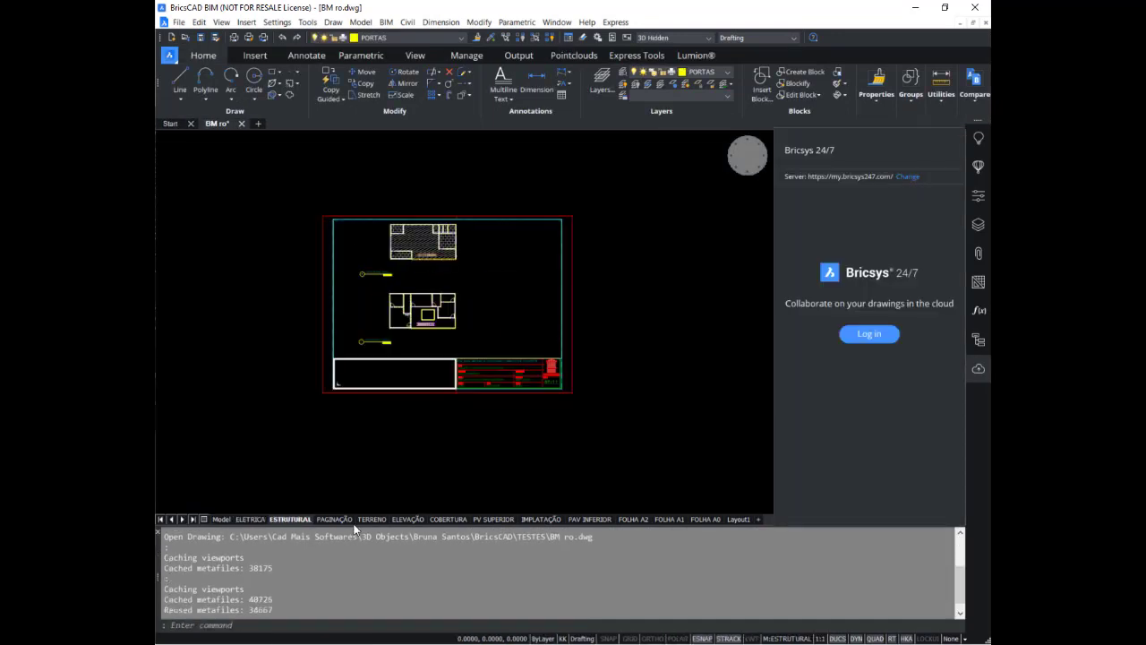
click(334, 520)
click(371, 520)
click(408, 519)
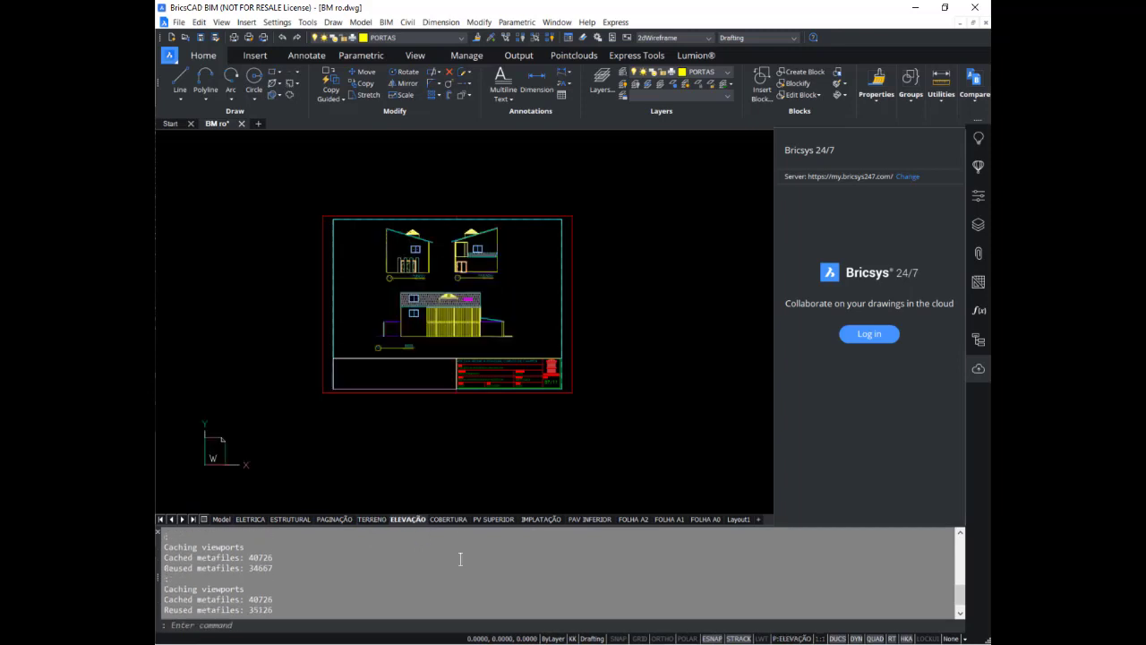
click(450, 519)
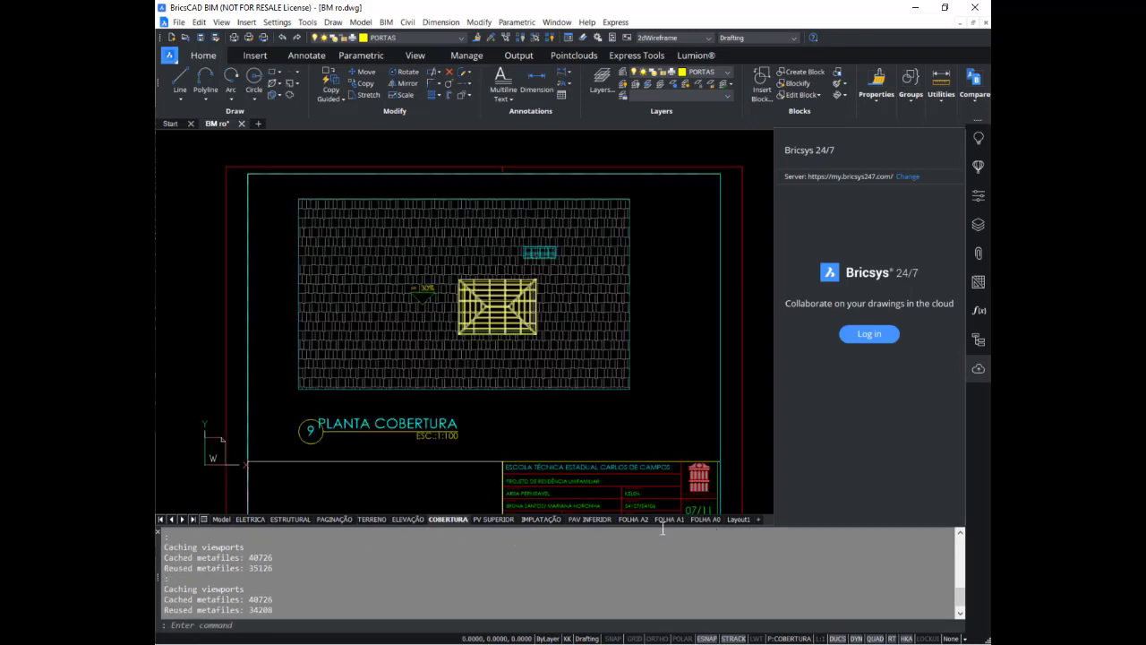
click(222, 519)
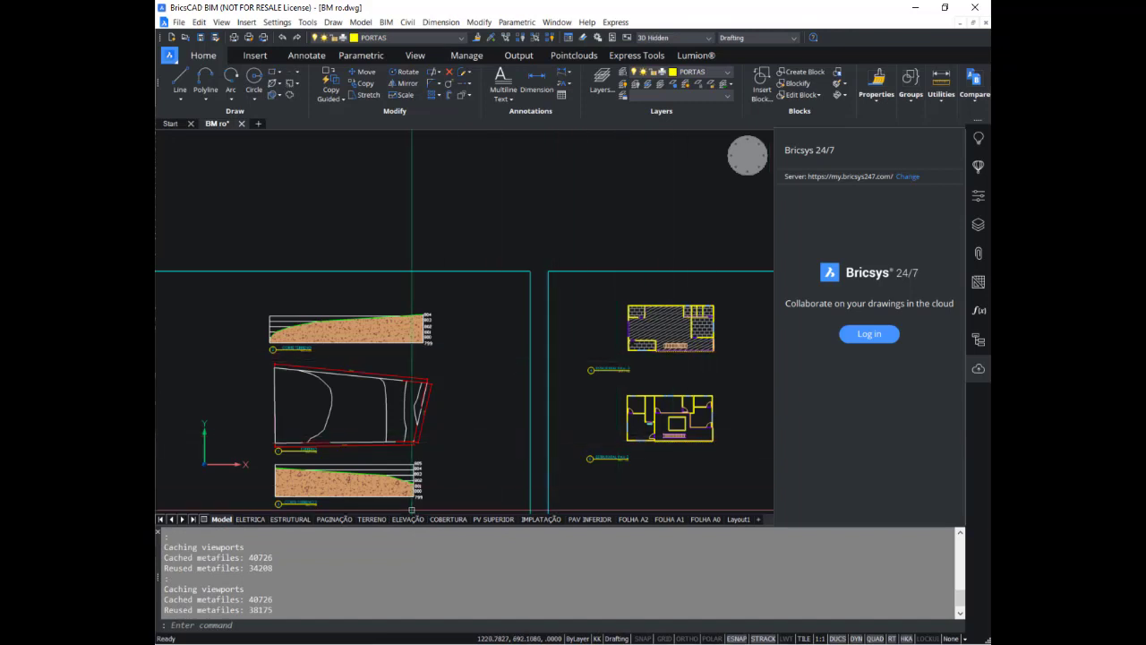
Zoom out to show every sheet frame, close the Bricsys 24/7 panel, and enlarge the drawing area.
scroll(650, 360, down, 2)
scroll(649, 360, down, 2)
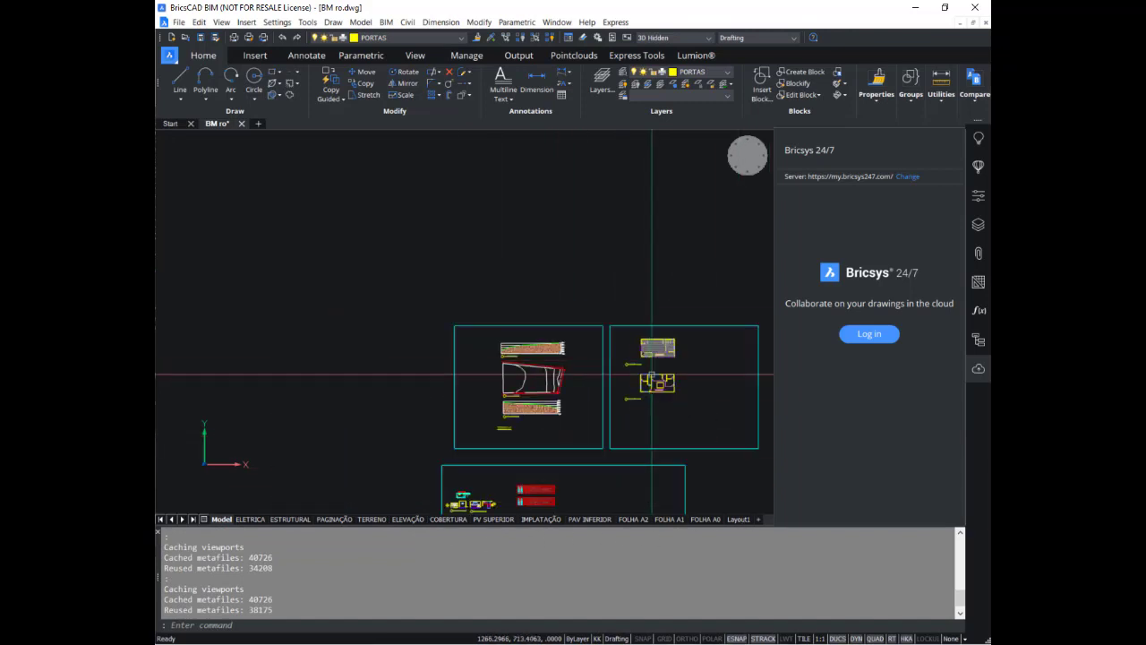
middle_drag(649, 360, 546, 297)
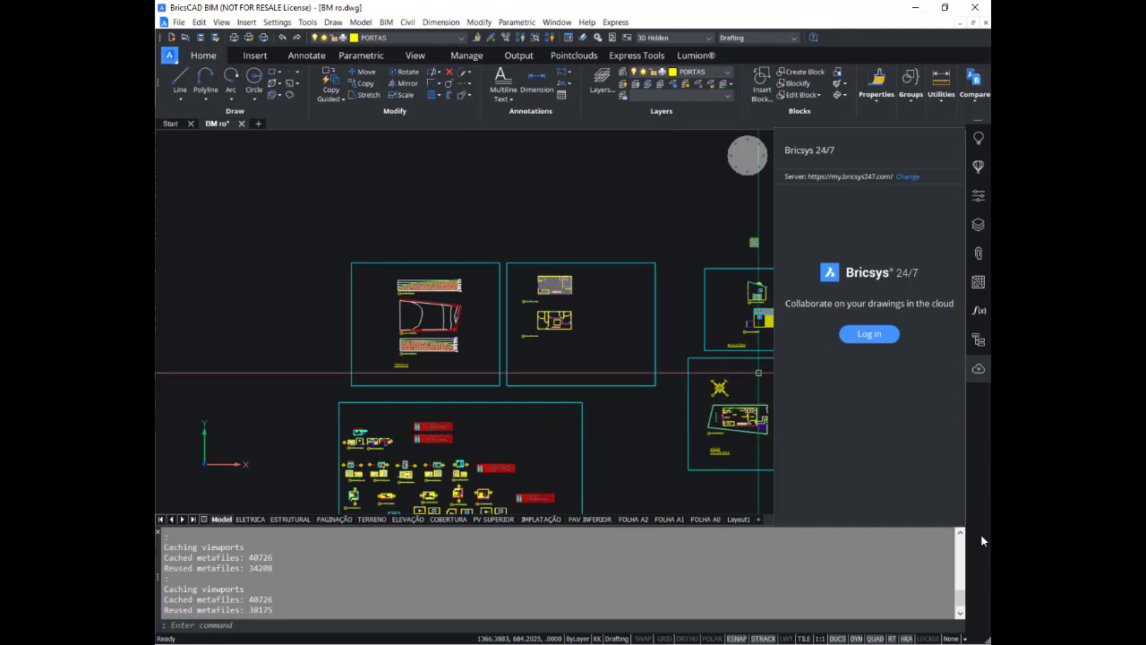
click(978, 368)
scroll(802, 269, down, 2)
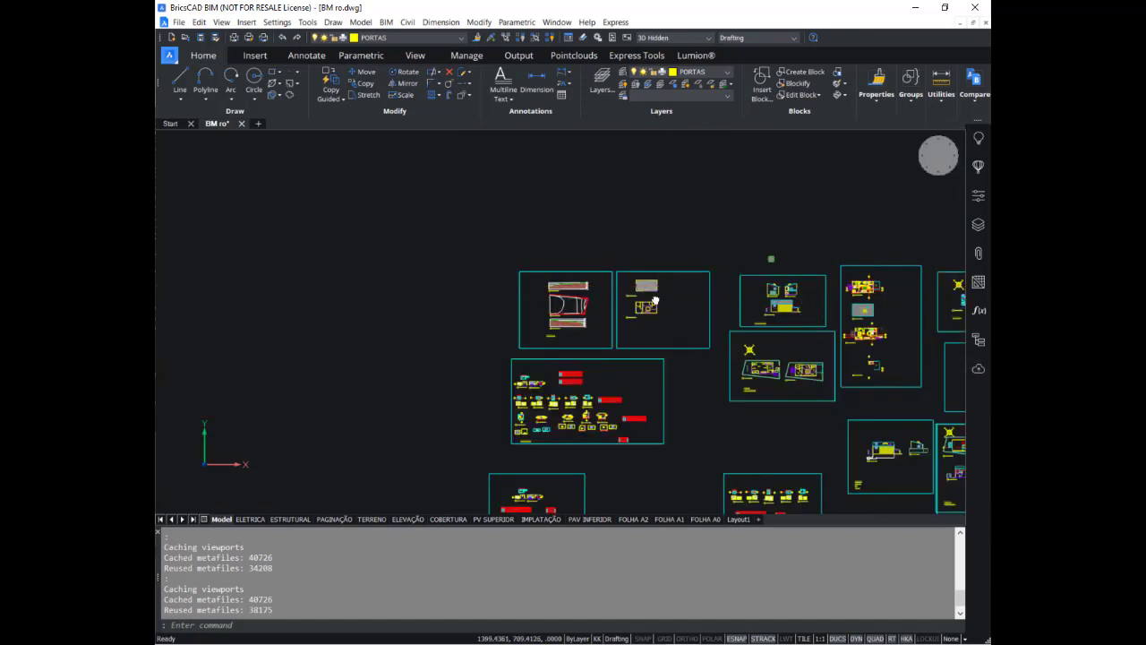
middle_drag(657, 301, 444, 286)
middle_drag(579, 541, 584, 507)
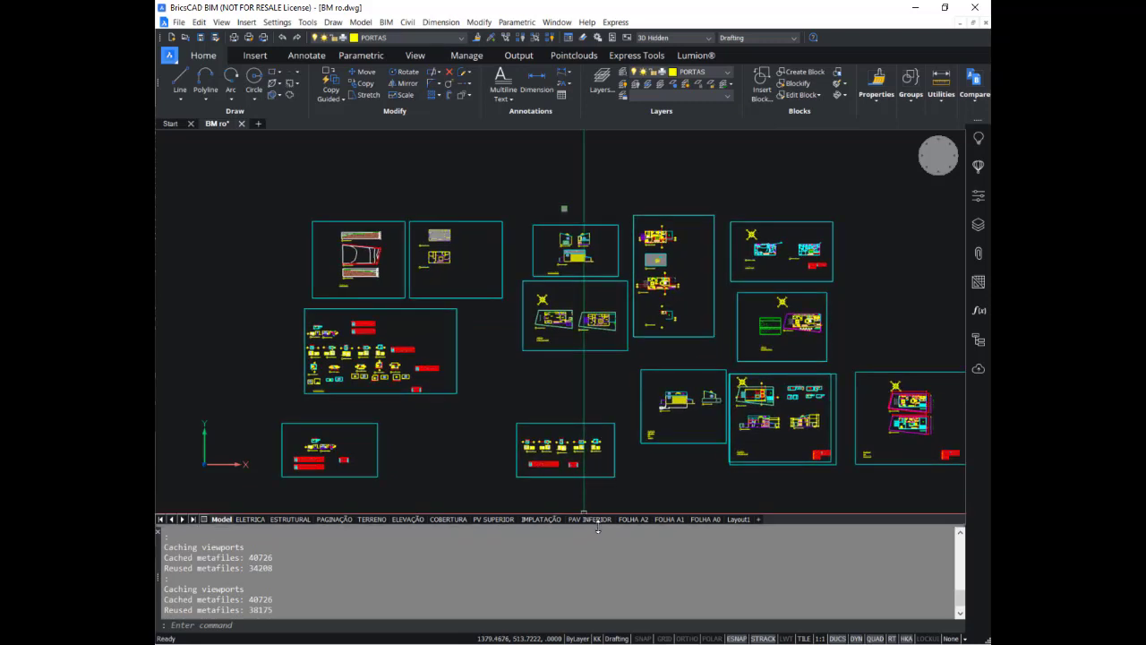
drag(598, 527, 598, 562)
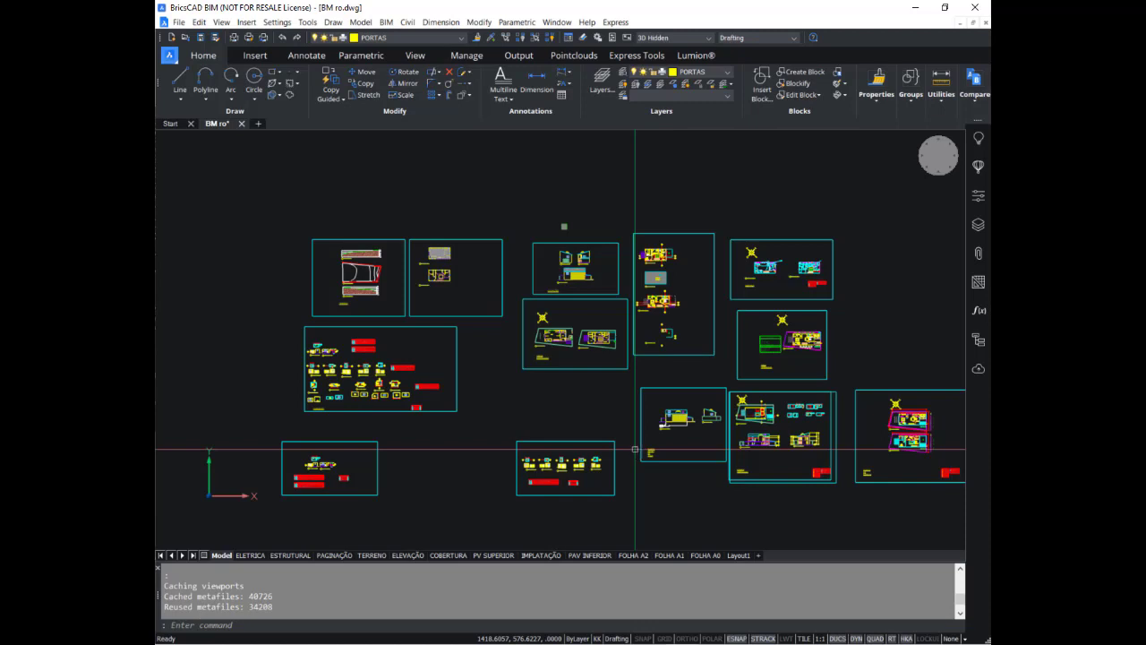
Run the PUBLISH command from the PU autocomplete.
click(576, 406)
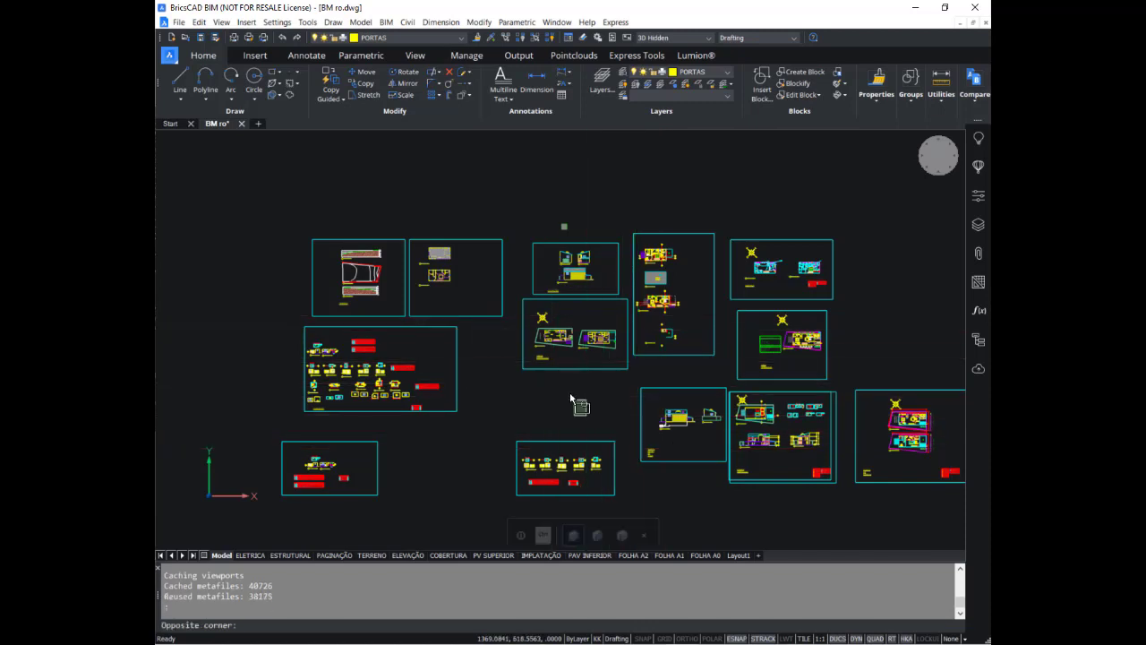
click(582, 403)
text(PU)
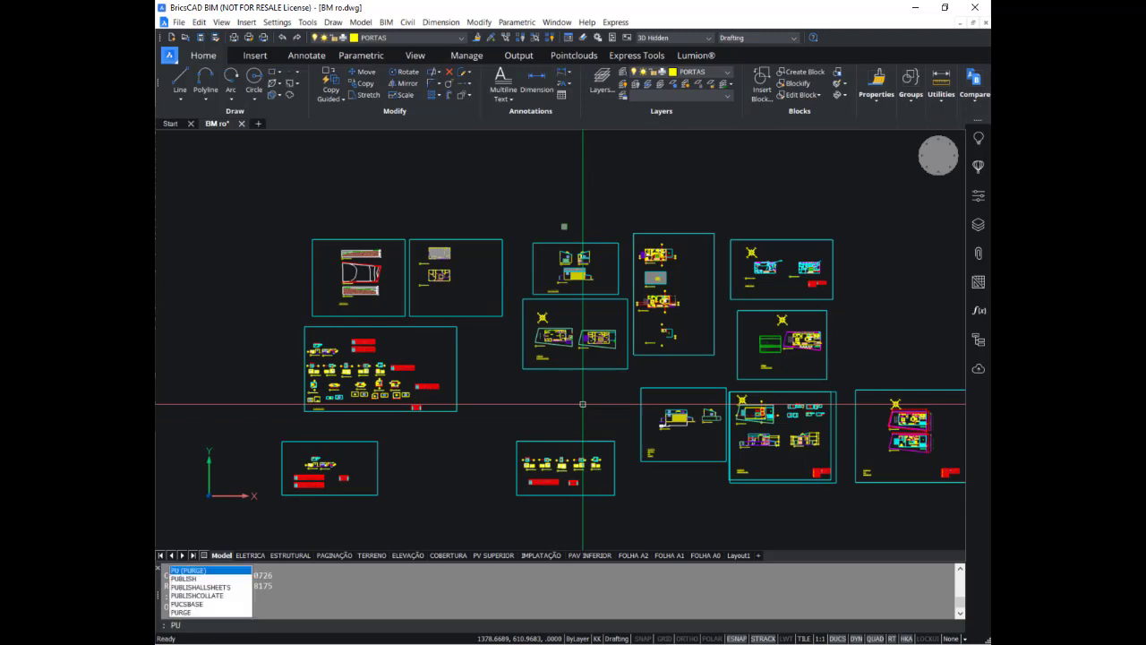
key(Down)
key(Return)
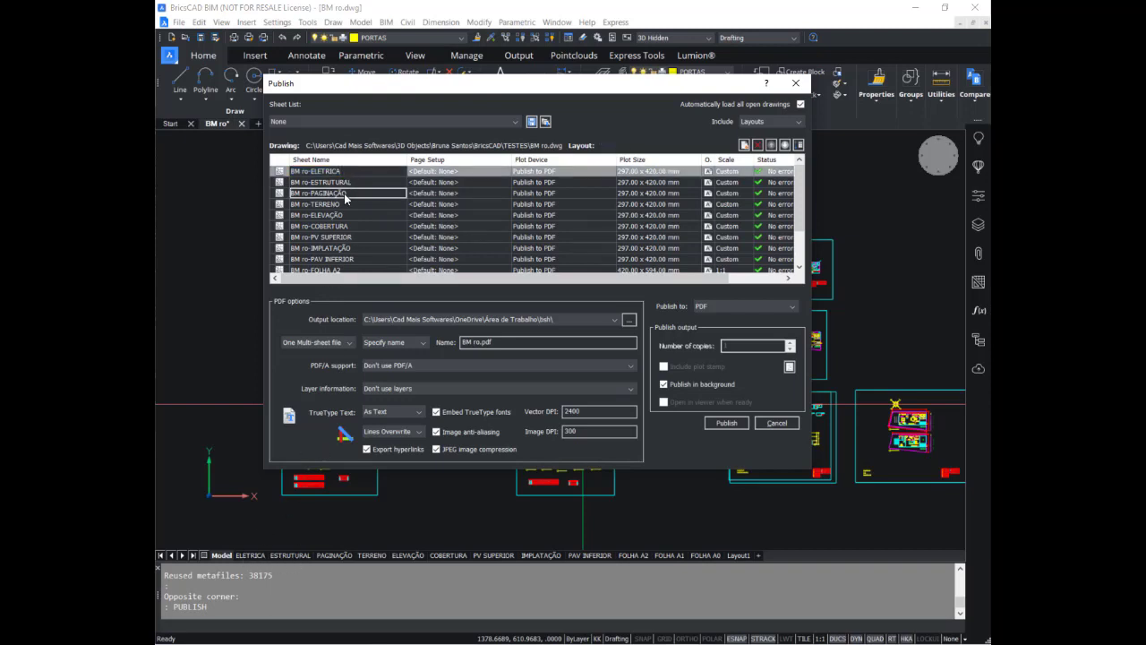
Browse the Publish sheet list, selecting COBERTURA, PAV INFERIOR and BM ro-Layout1.
click(349, 225)
click(357, 259)
scroll(349, 245, down, 2)
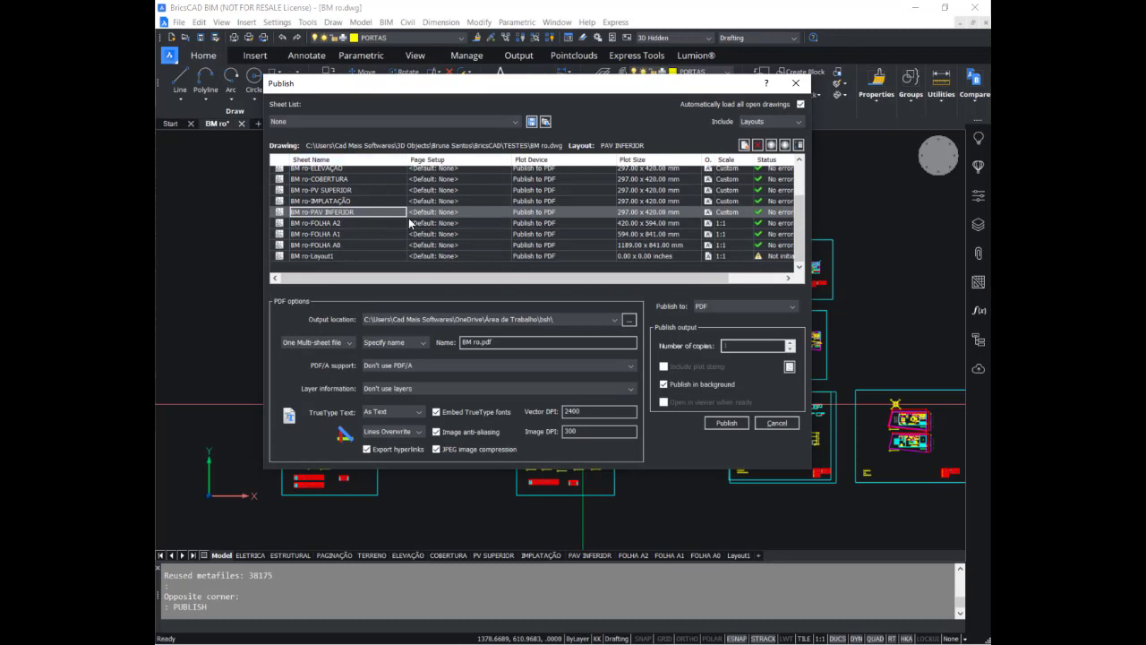
scroll(492, 240, up, 2)
scroll(493, 240, down, 3)
click(368, 256)
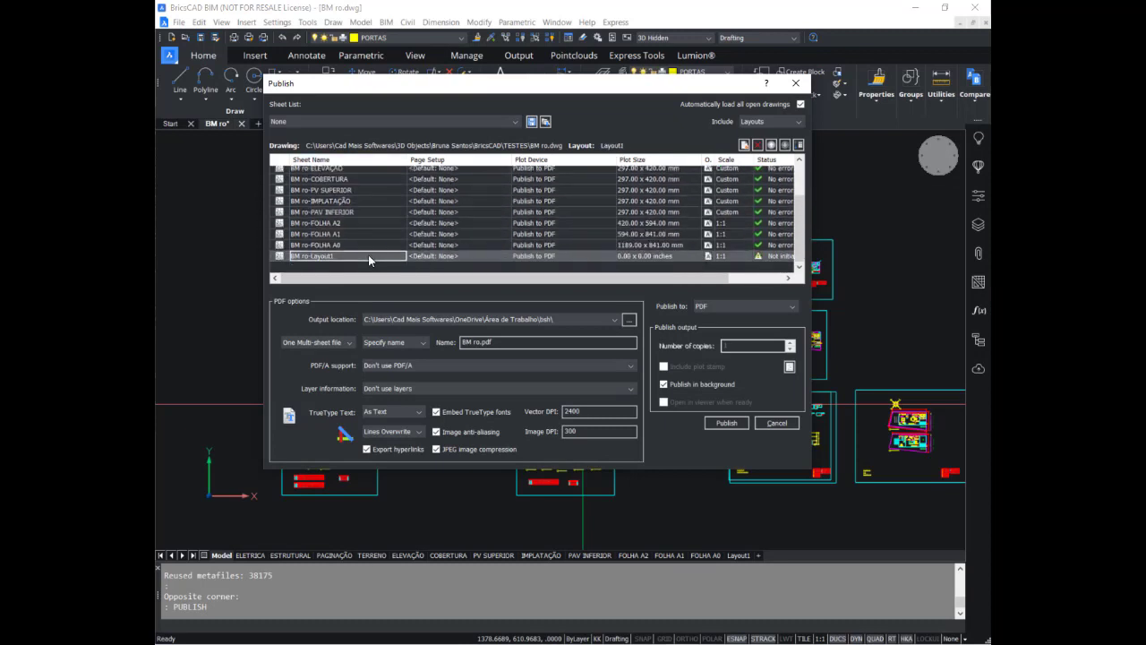
Remove FOLHA A2, FOLHA A1, FOLHA A0 and Layout1 from the sheet list.
click(733, 224)
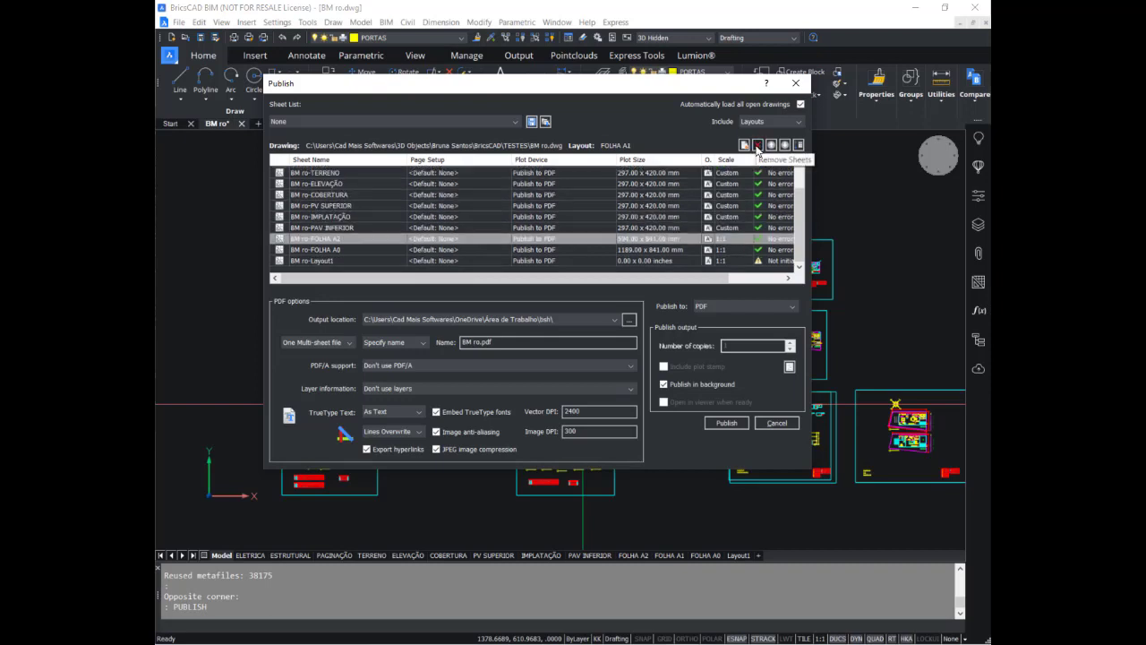
click(758, 144)
click(758, 144)
click(758, 144)
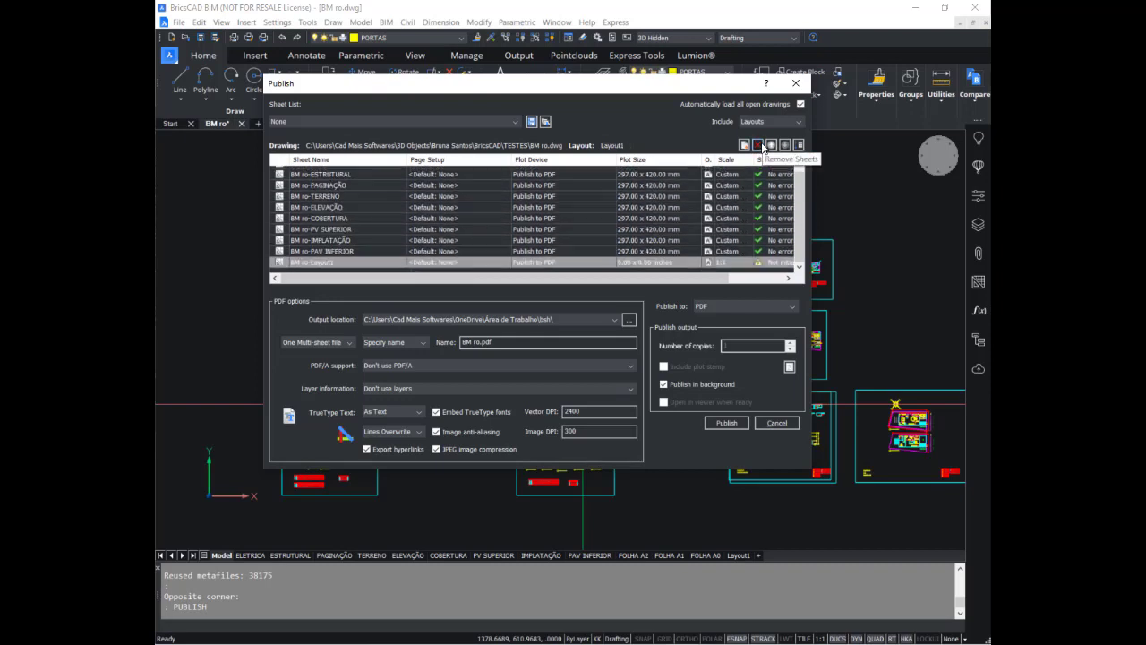
click(758, 144)
Check the remaining sheets, selecting PAV INFERIOR, ELETRICA and then IMPLANTAÇÃO.
click(736, 260)
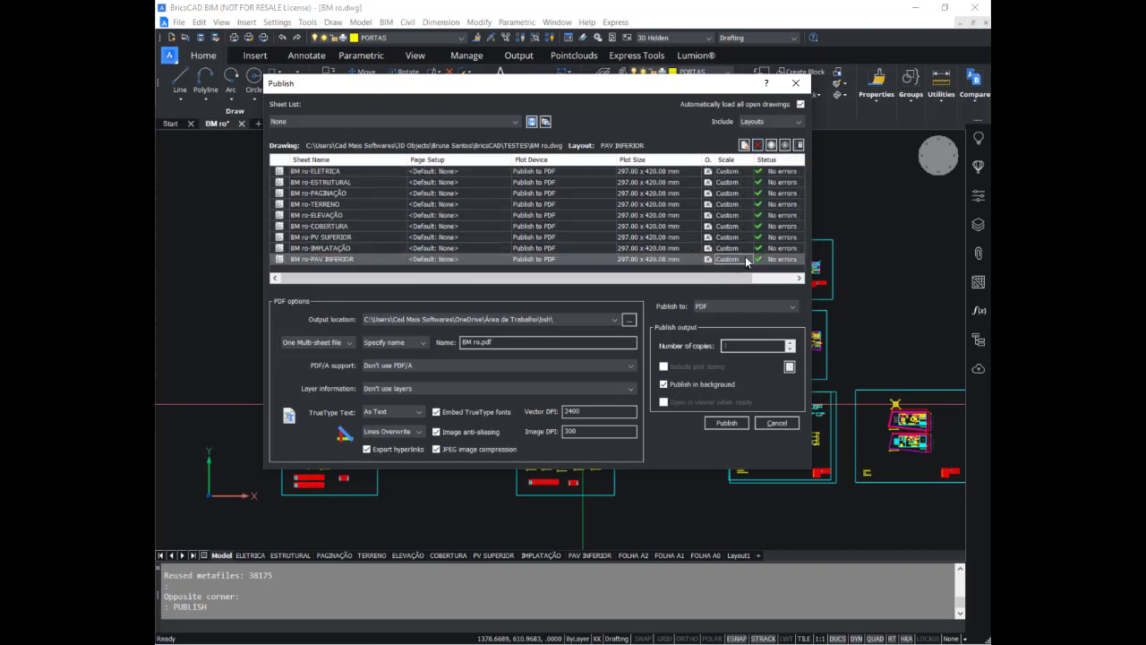
click(332, 172)
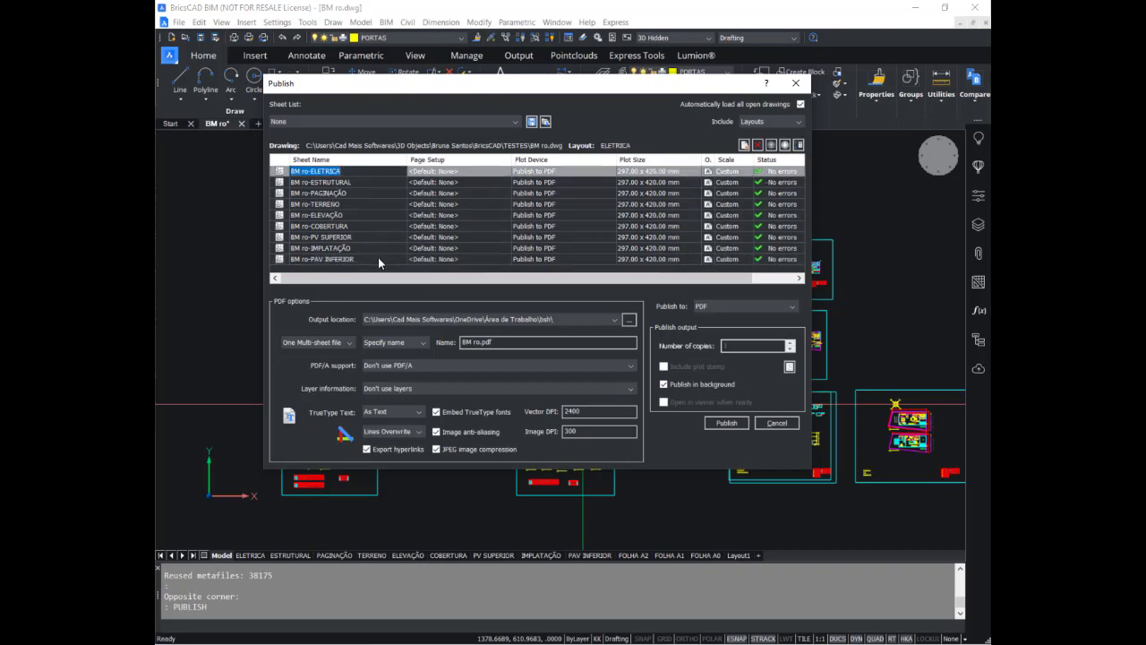
click(427, 250)
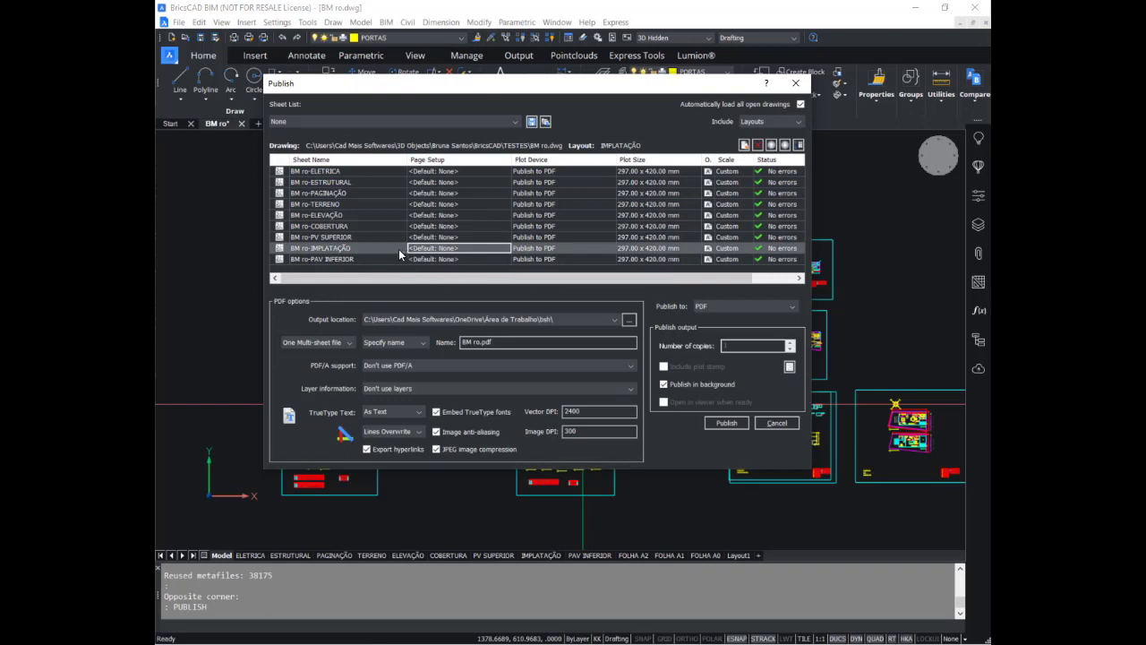
click(399, 249)
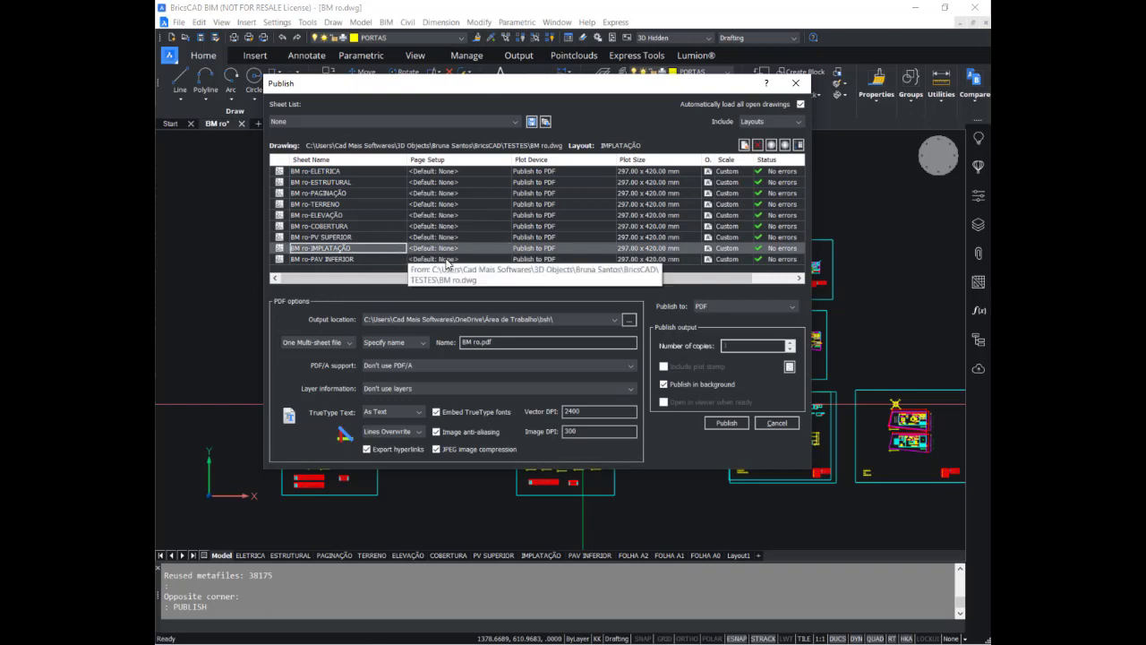
Move IMPLANTAÇÃO and then PAV INFERIOR up toward the top of the sheet list.
click(772, 145)
click(772, 145)
click(772, 145)
click(772, 145)
click(772, 145)
click(772, 145)
click(772, 146)
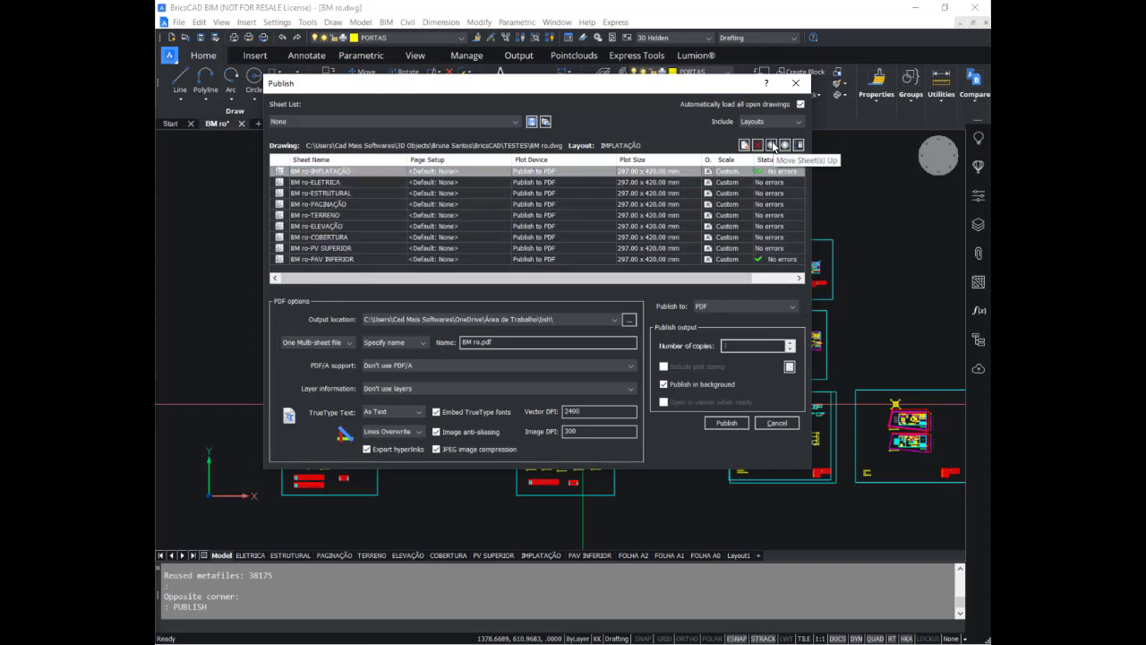
click(387, 258)
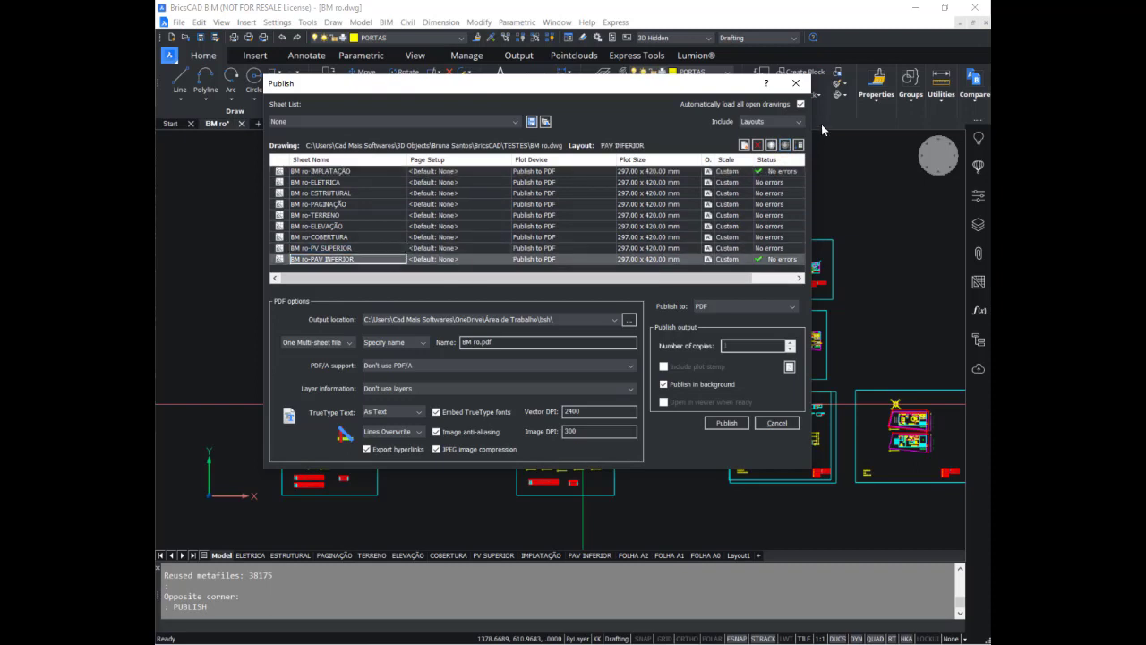
click(772, 146)
click(772, 145)
click(772, 145)
click(772, 145)
click(772, 145)
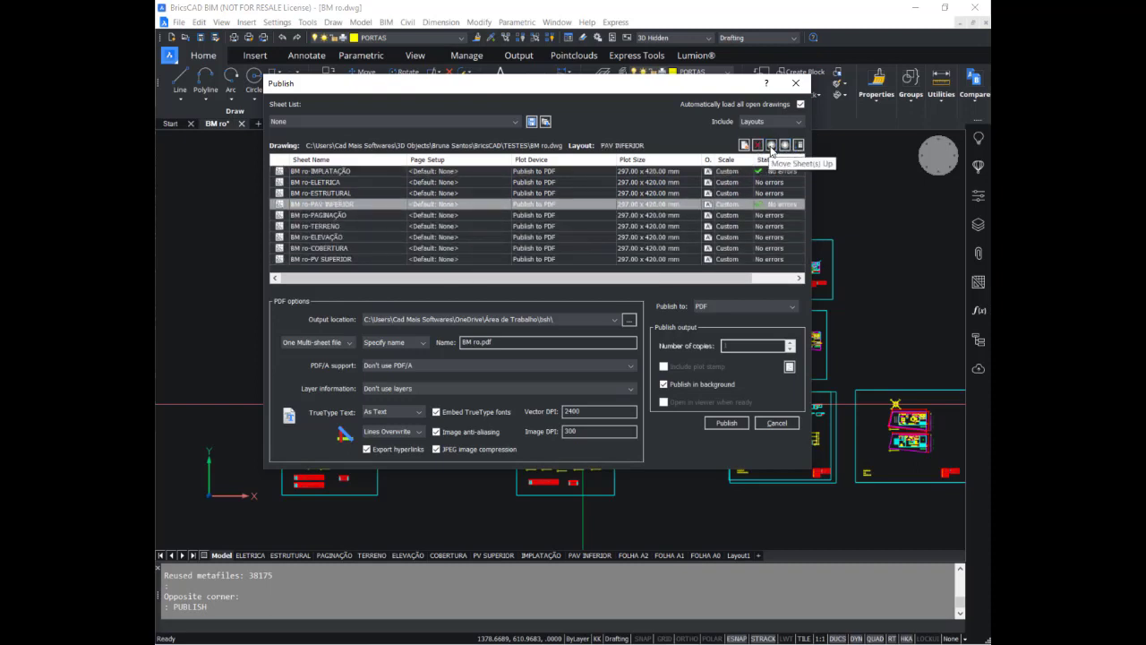
click(772, 145)
click(772, 145)
Move PV SUPERIOR up to sit just below PAV INFERIOR.
click(385, 259)
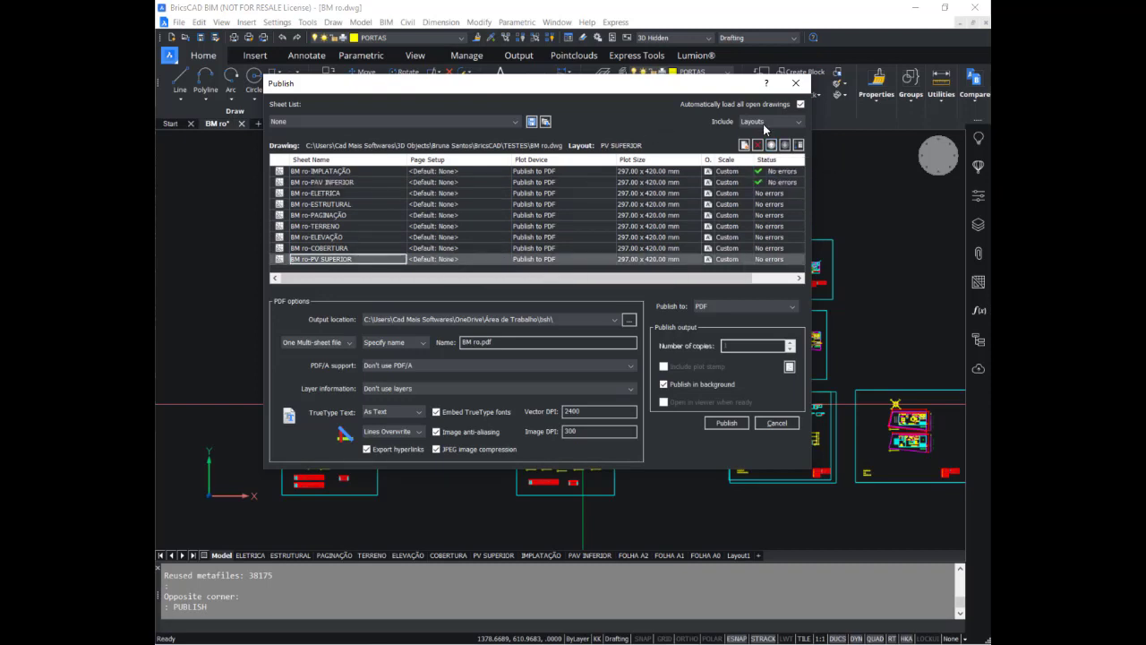
click(773, 146)
click(773, 146)
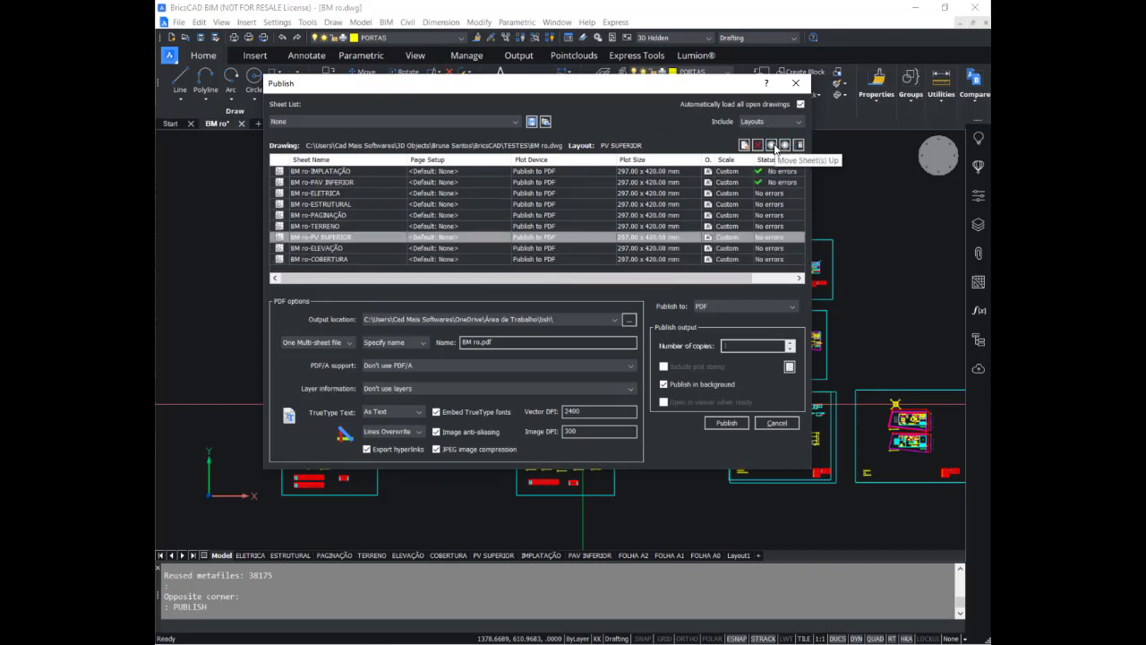
click(773, 146)
click(773, 146)
click(773, 146)
click(773, 146)
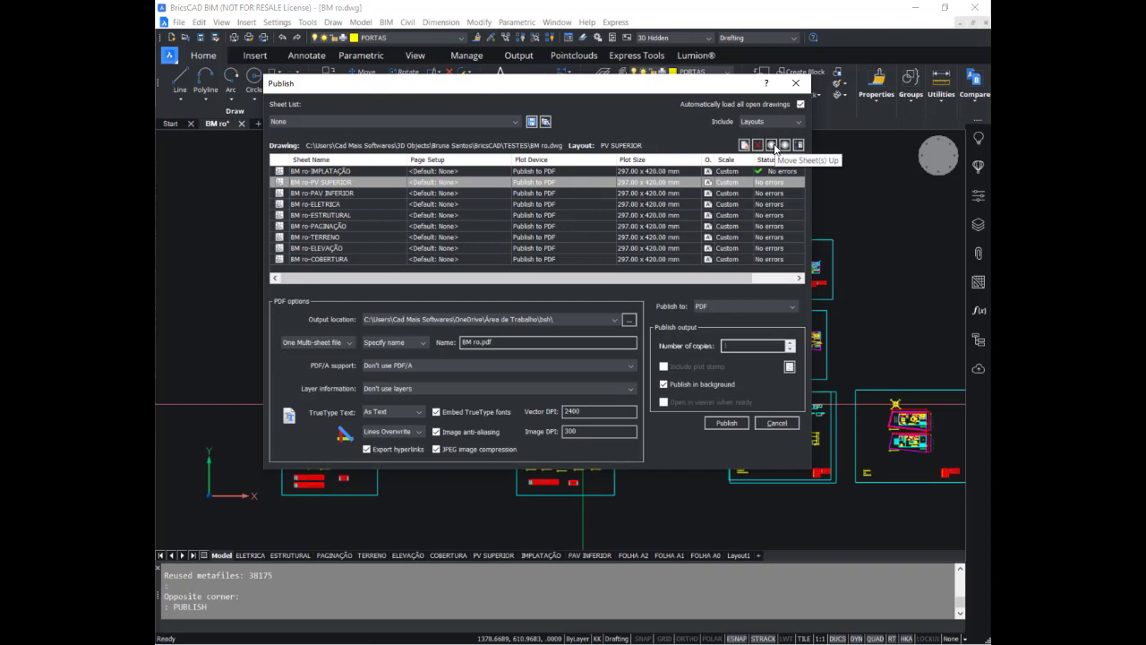
click(786, 145)
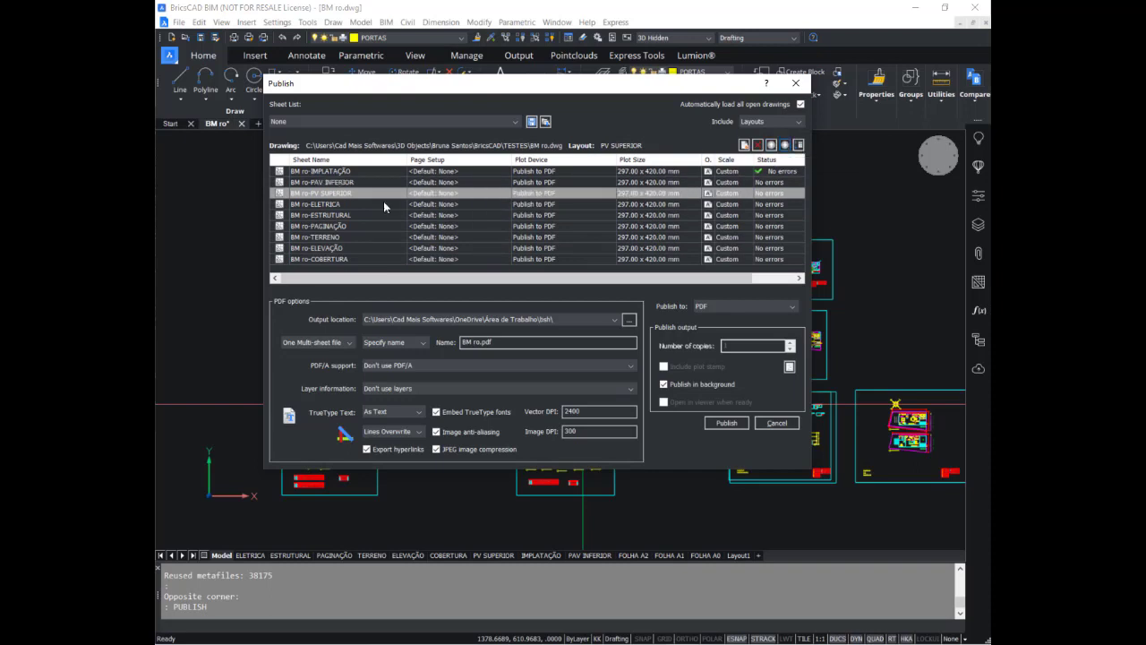
Move COBERTURA up to fourth place after PV SUPERIOR and step through the list.
click(353, 258)
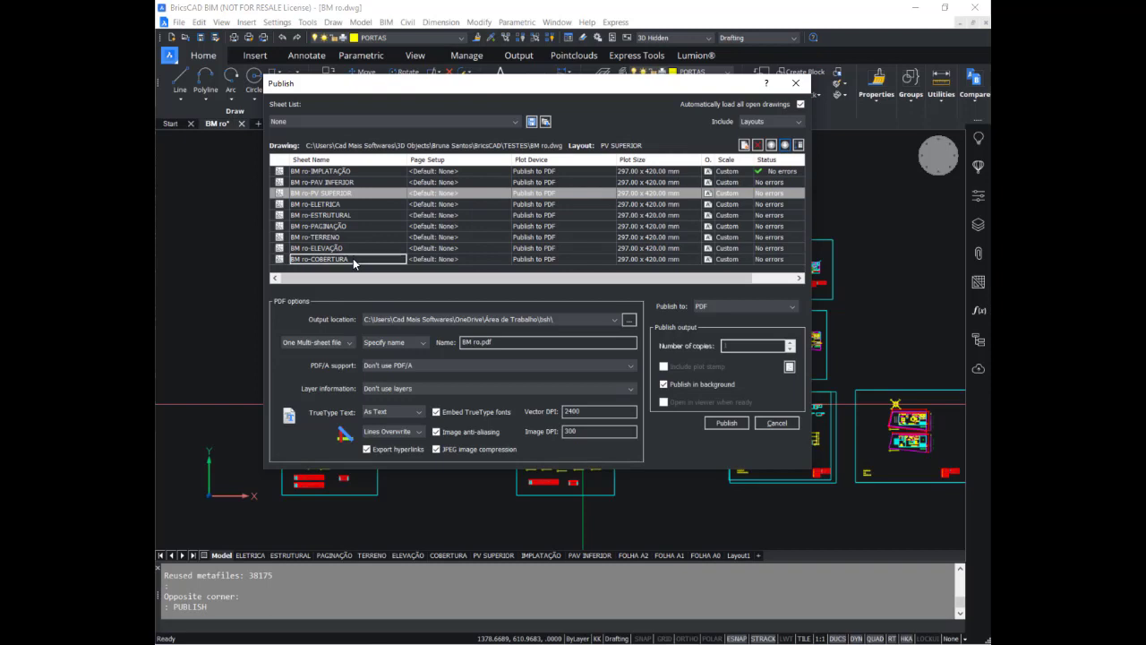
click(773, 146)
click(773, 146)
click(773, 146)
click(773, 146)
click(773, 146)
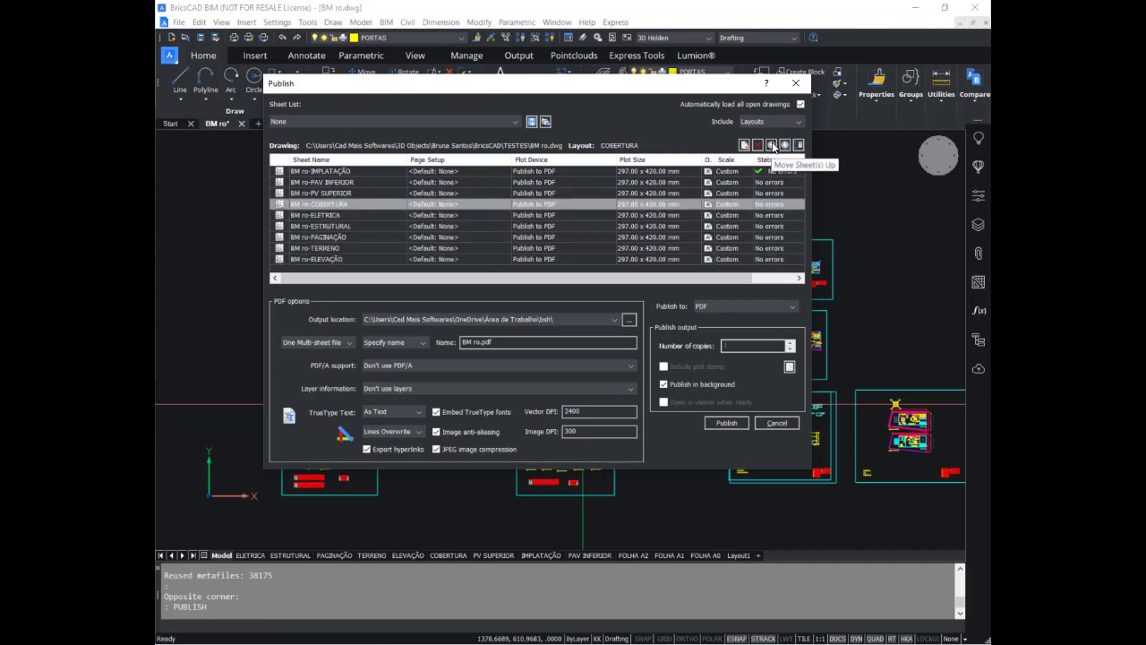
key(Down)
key(Down)
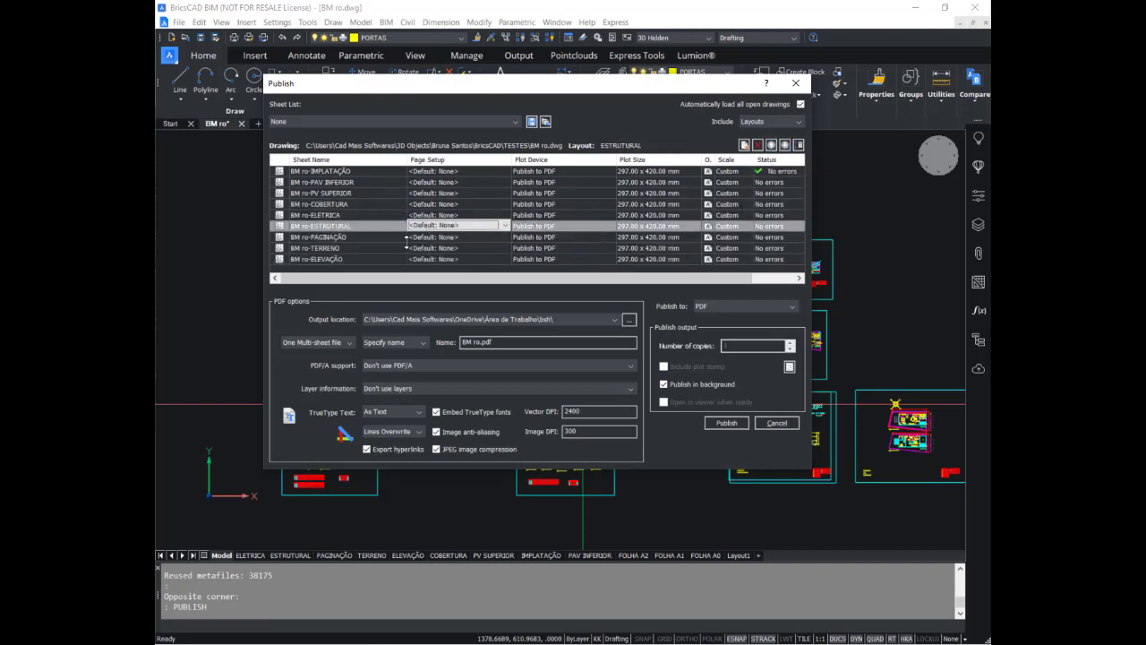
key(Down)
key(Down)
click(425, 180)
click(717, 304)
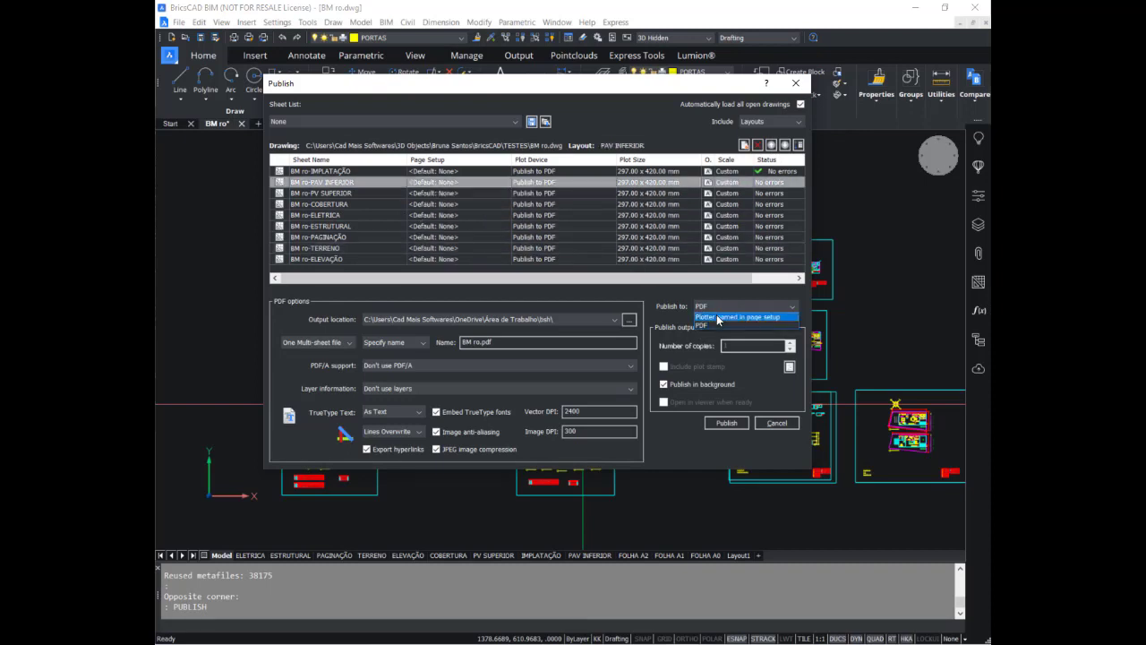
click(718, 313)
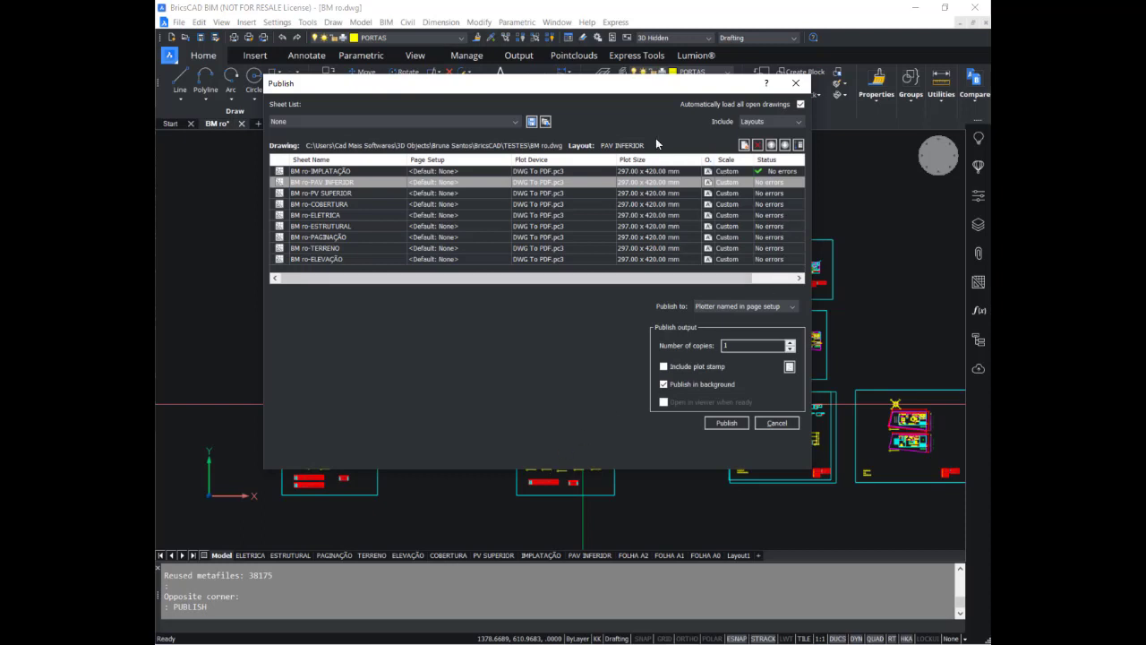
click(775, 308)
click(730, 324)
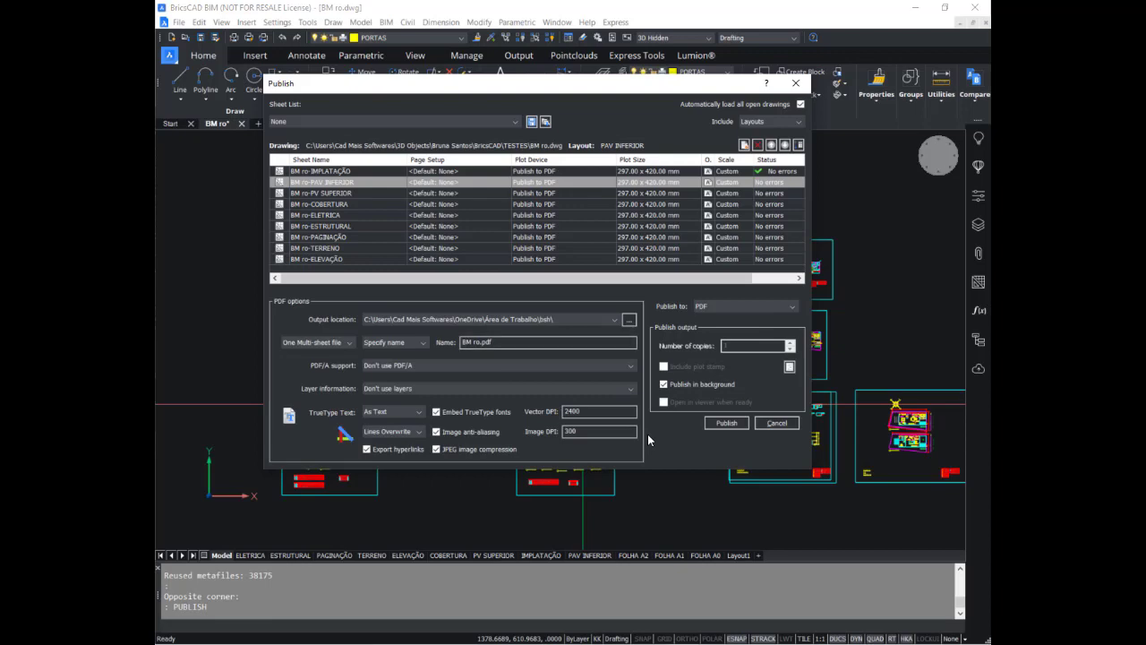
click(630, 320)
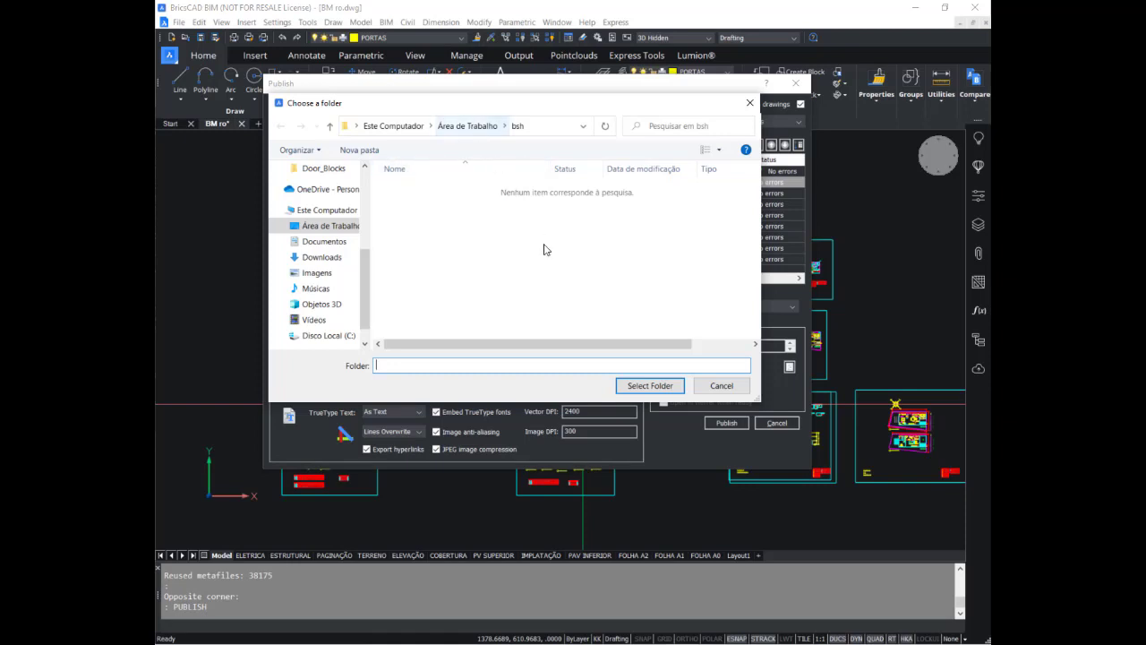
click(650, 386)
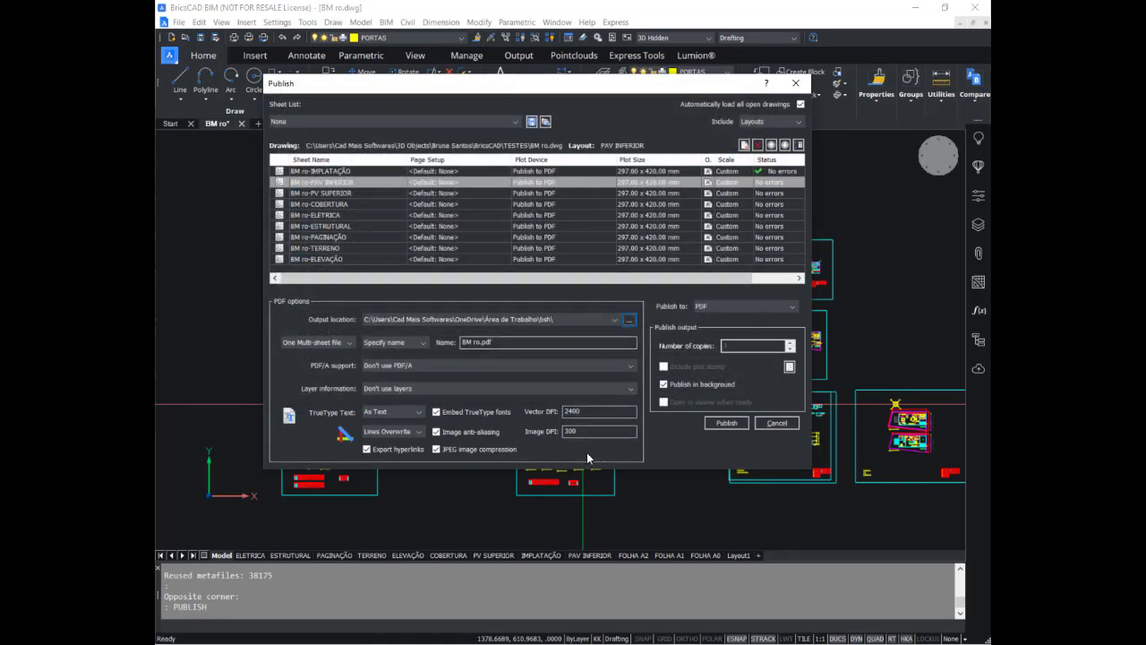
Switch output to Single-sheet files and review the nine sheets from ELEVAÇÃO up to IMPLANTAÇÃO.
click(331, 342)
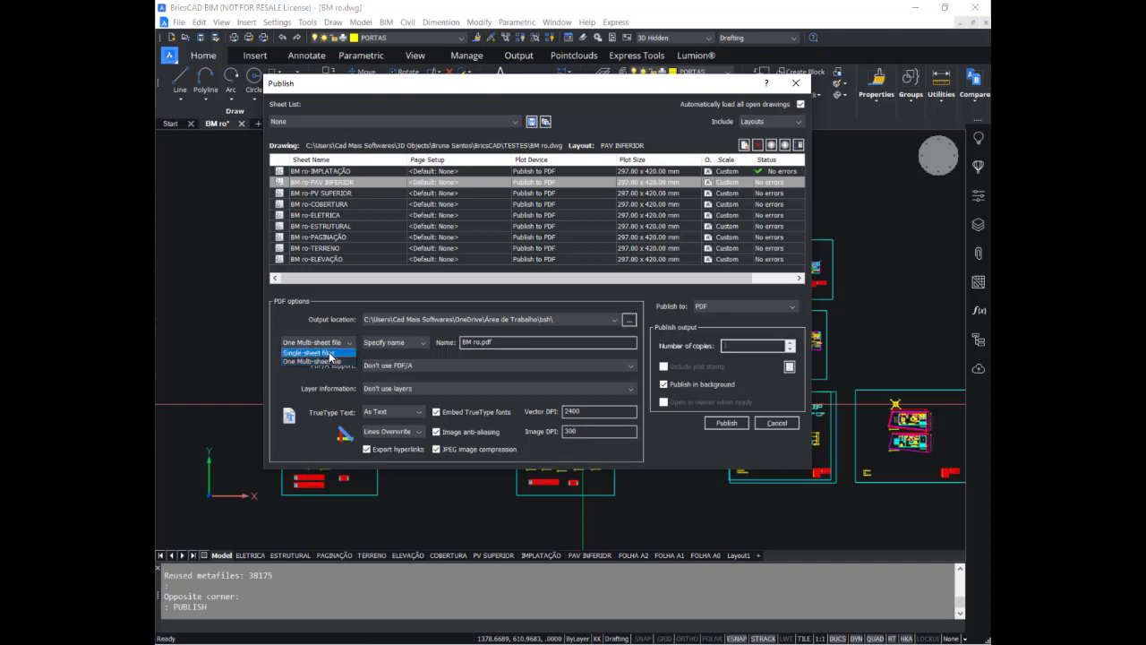
click(328, 352)
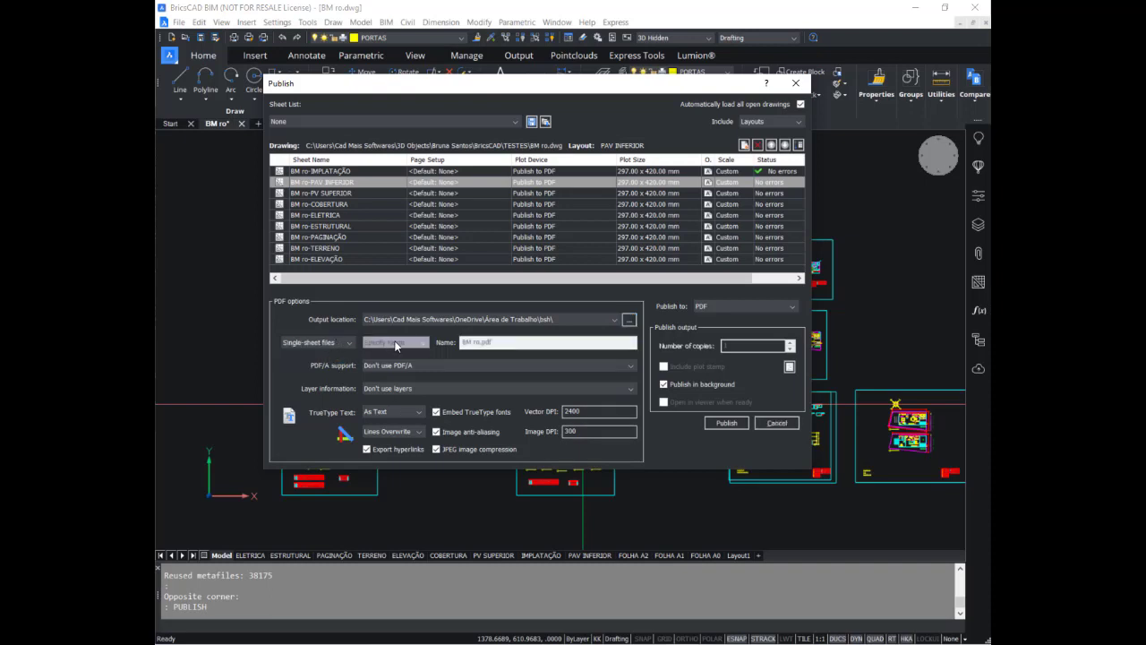
click(410, 259)
drag(384, 229, 384, 175)
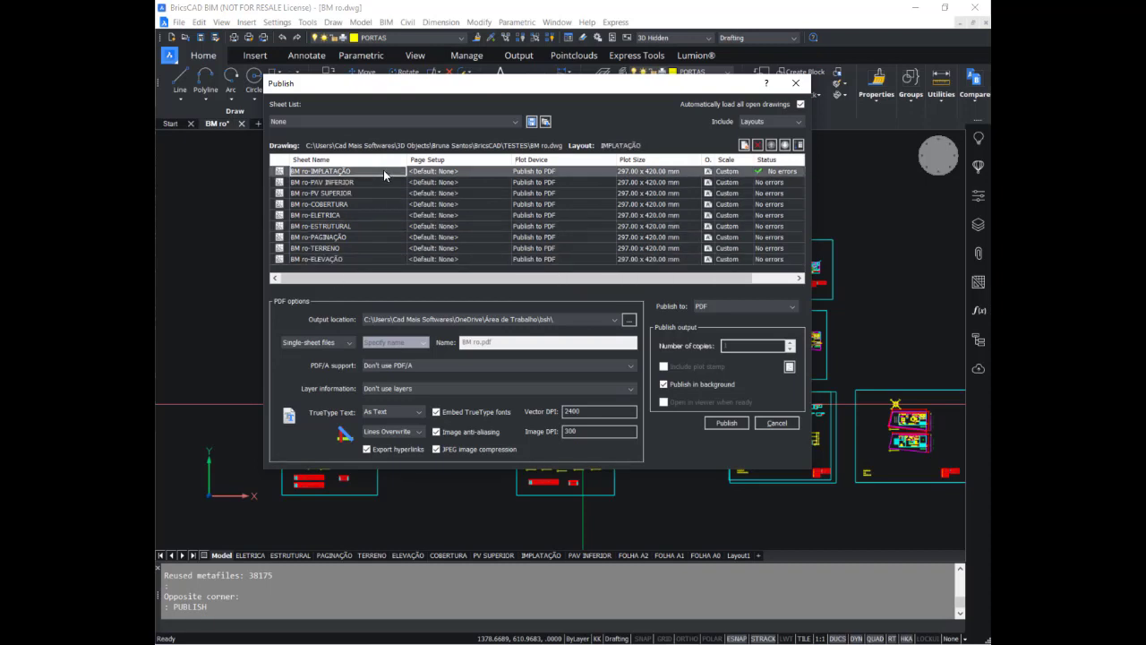
click(373, 259)
key(Up)
key(Up)
key(Up)
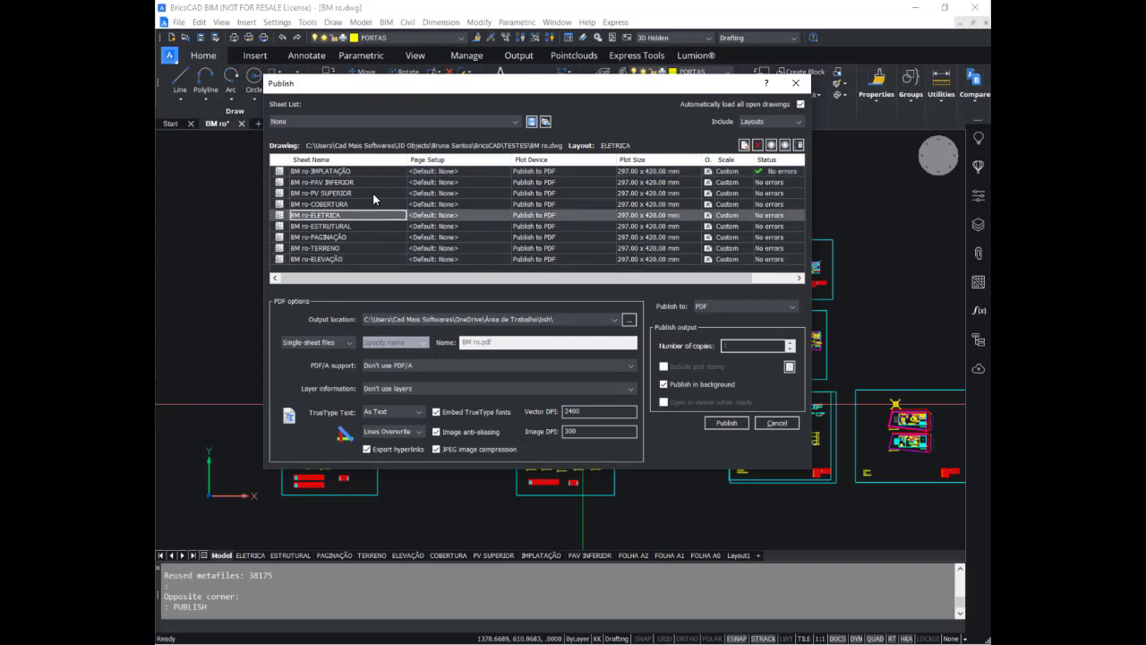
key(Up)
key(Up)
key(Up)
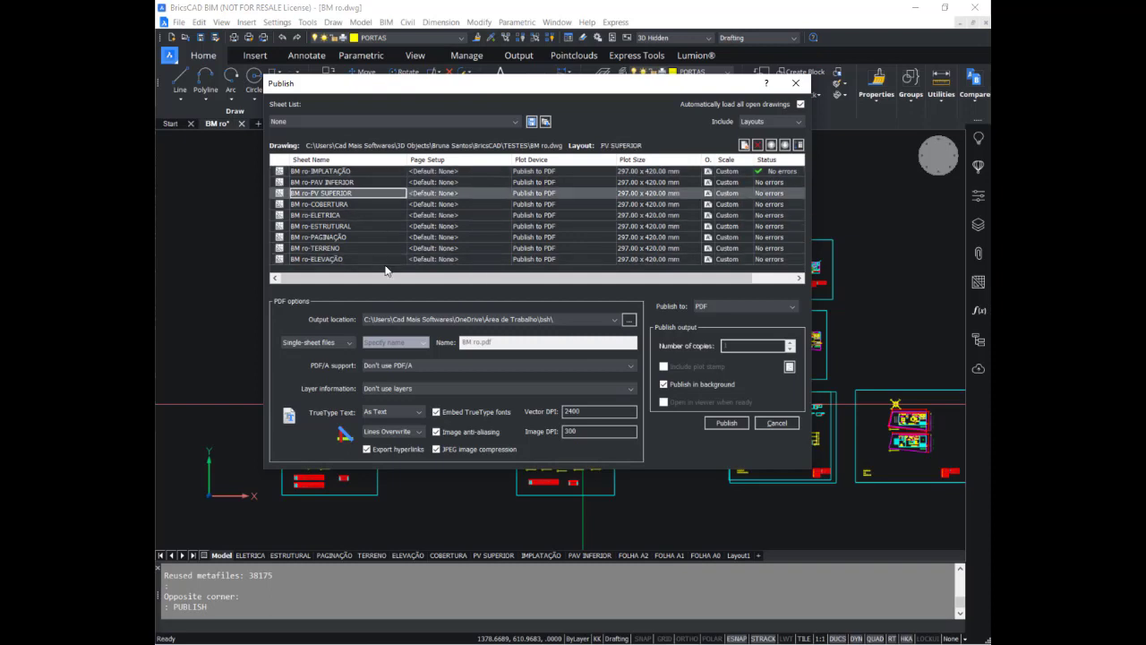
click(379, 171)
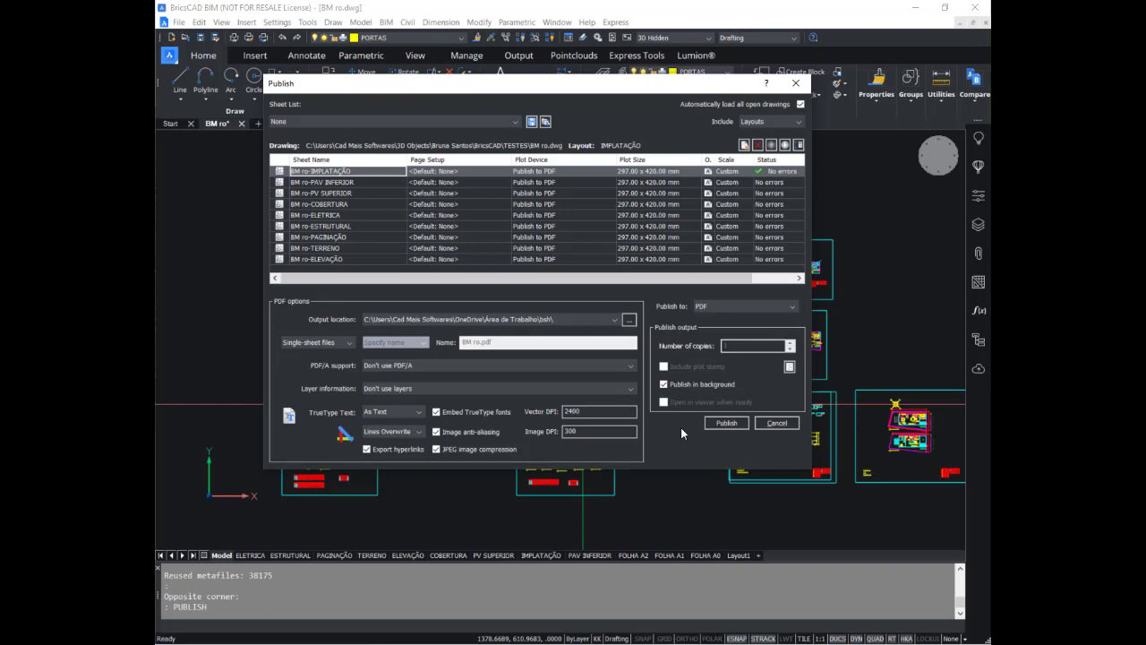
Set Include to Layouts only and launch publishing of the nine sheets.
click(772, 123)
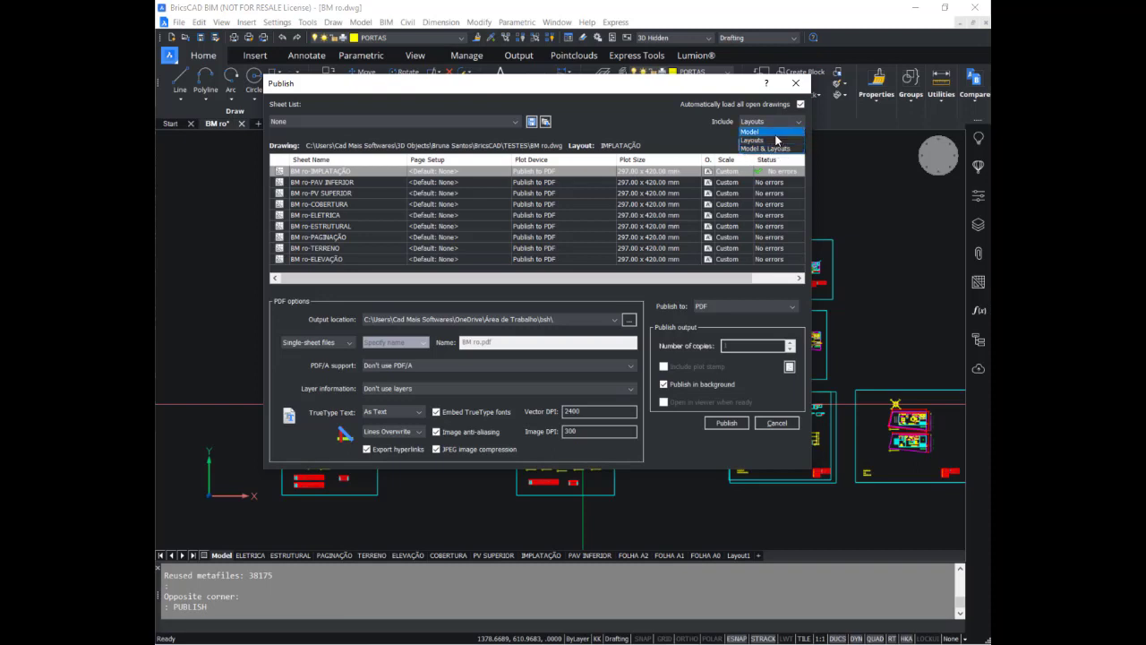
click(773, 141)
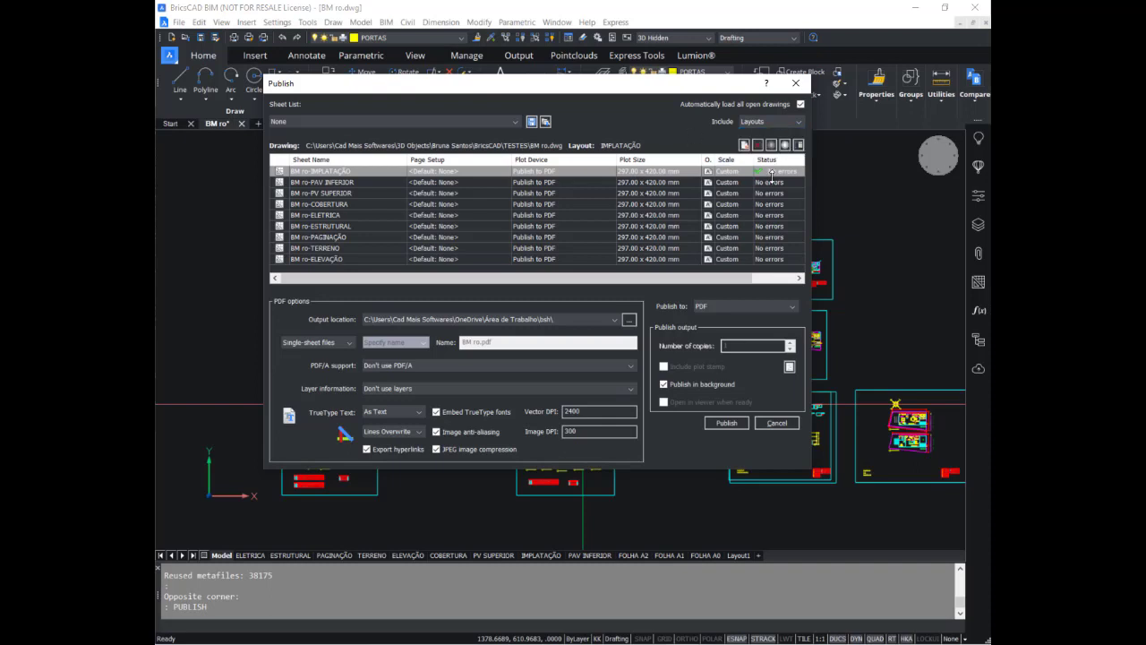
click(722, 424)
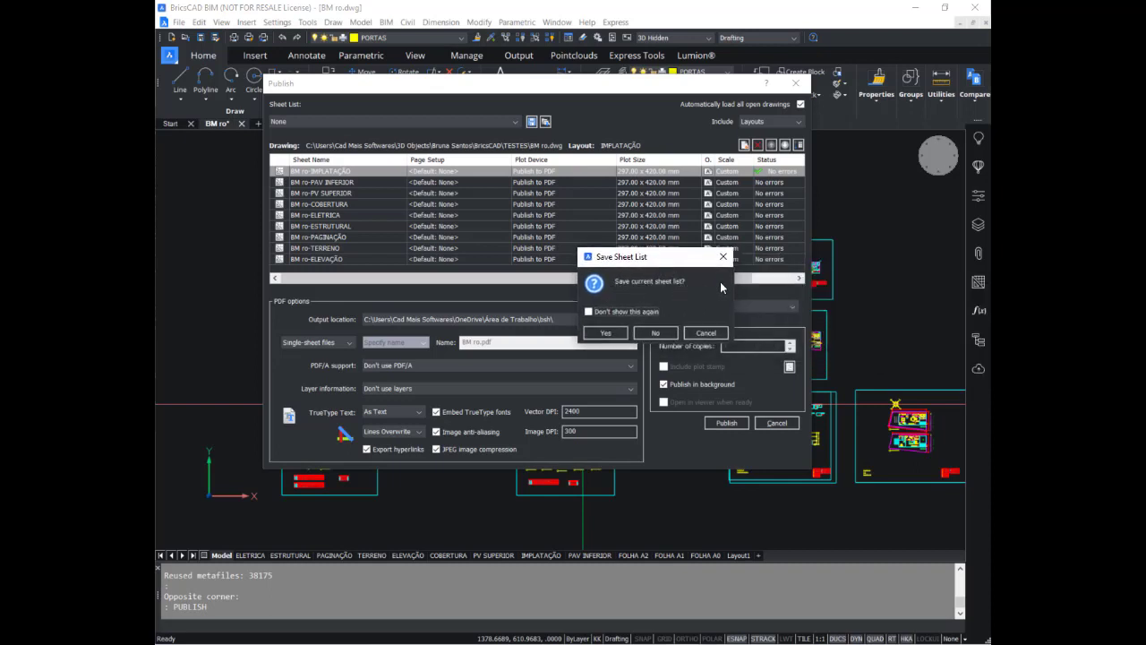
Agree to save the current sheet list, then dismiss the save dialog so publishing continues.
click(606, 334)
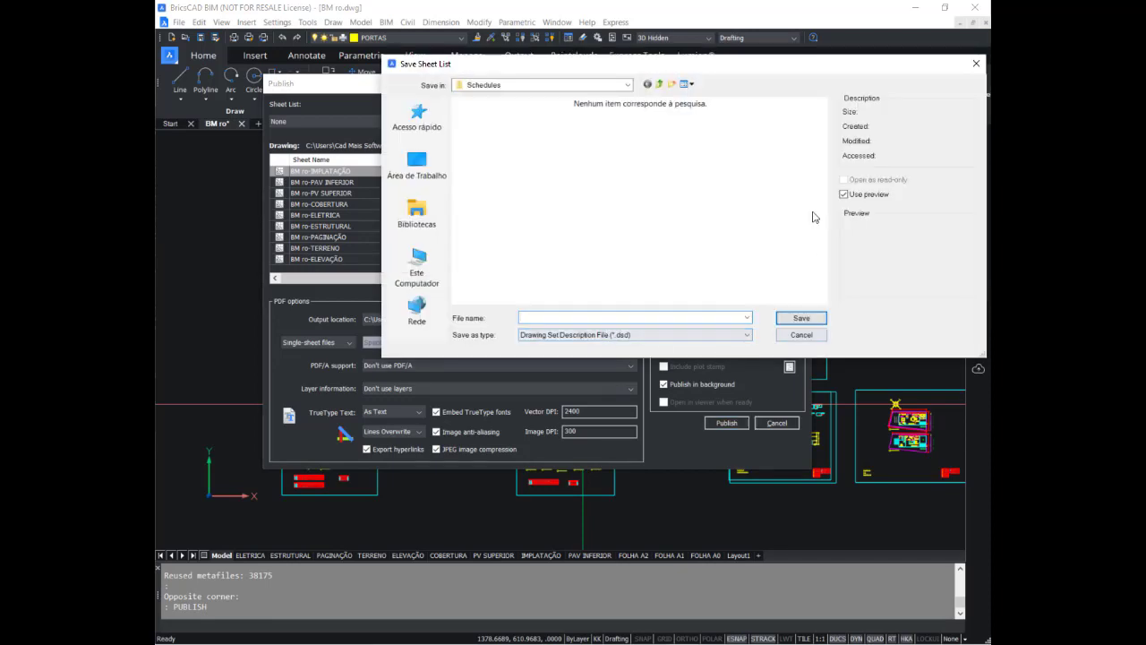
click(812, 336)
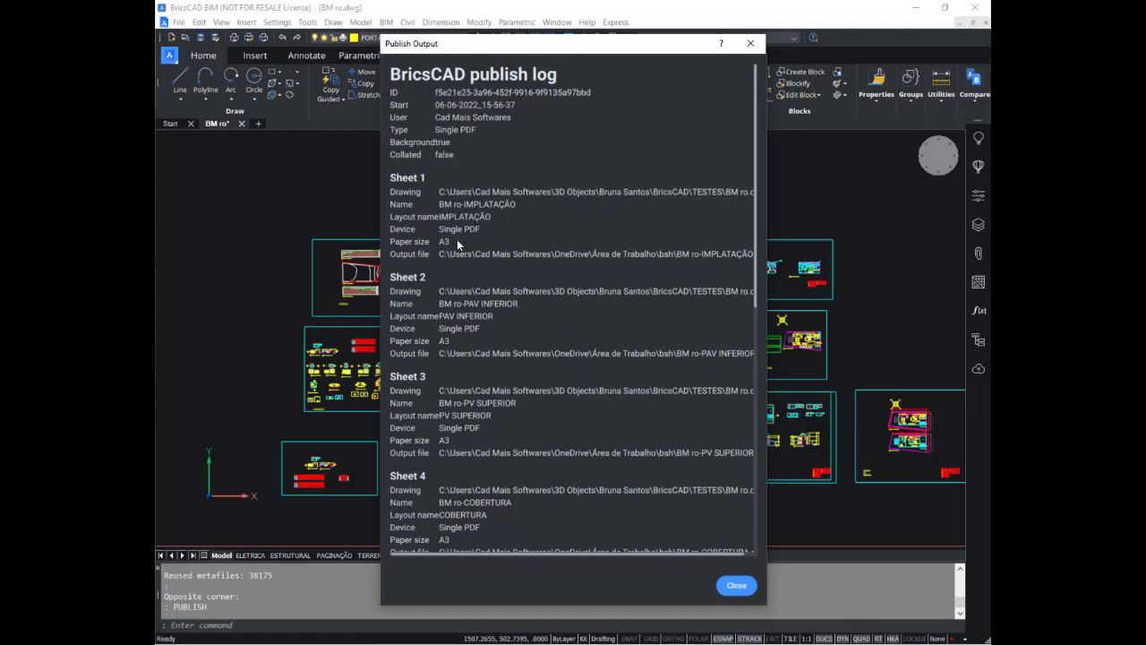
Scroll through the Publish Output log of the nine sheet PDFs, then close it.
scroll(493, 399, down, 5)
scroll(515, 416, down, 2)
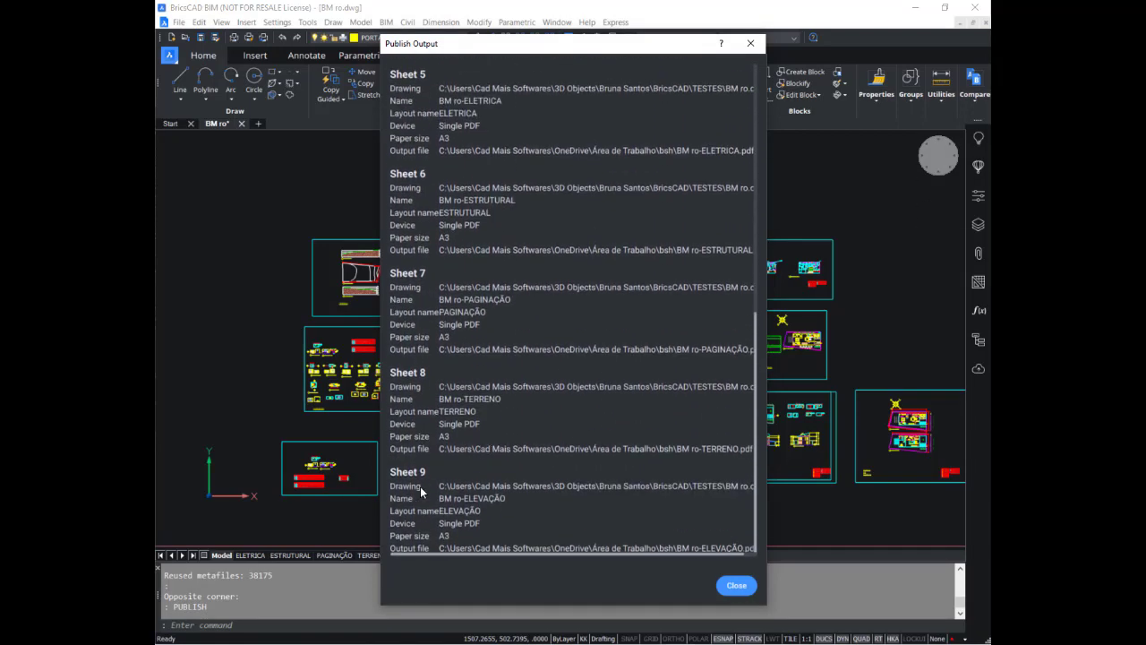
scroll(479, 297, up, 4)
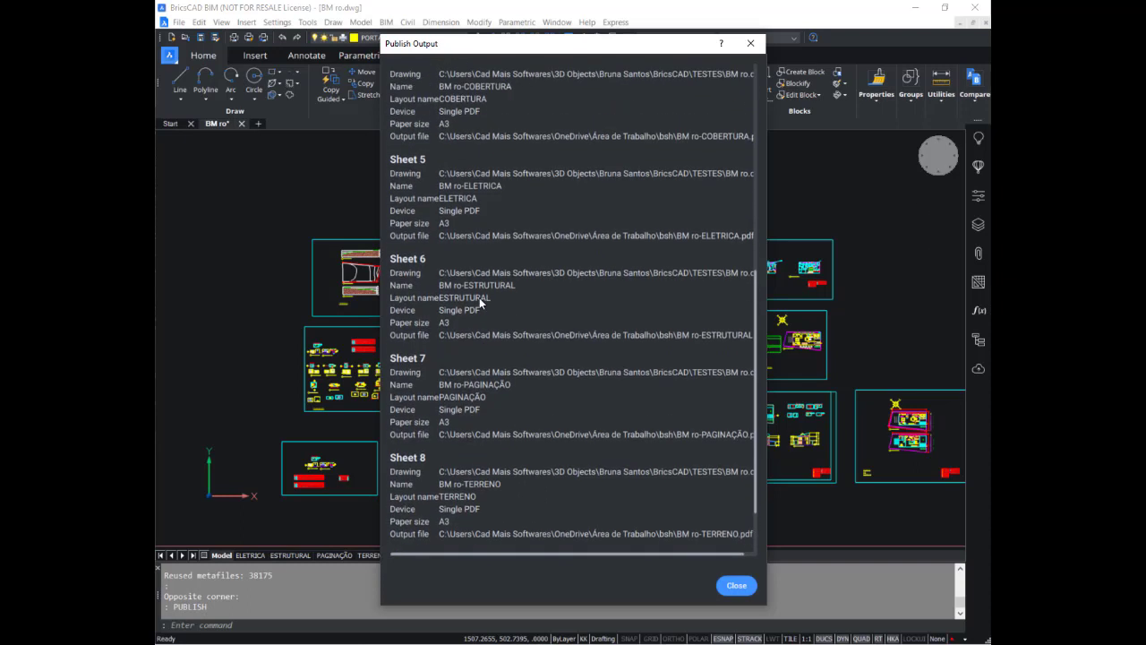
scroll(479, 298, up, 1)
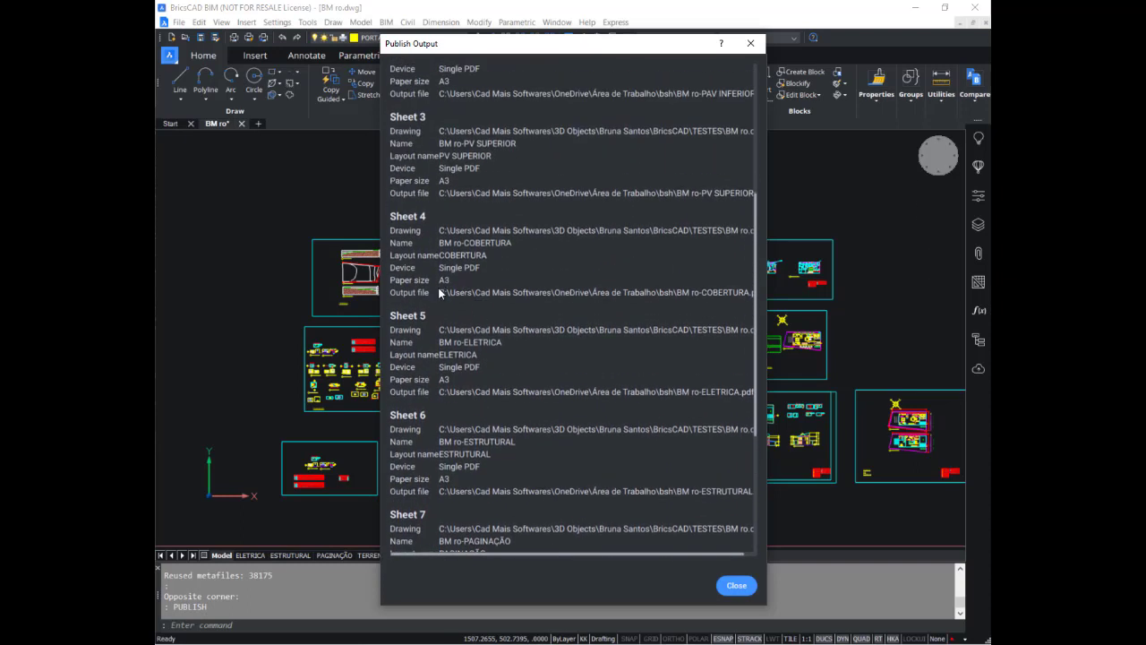
scroll(438, 288, up, 2)
scroll(466, 259, up, 1)
scroll(462, 239, up, 3)
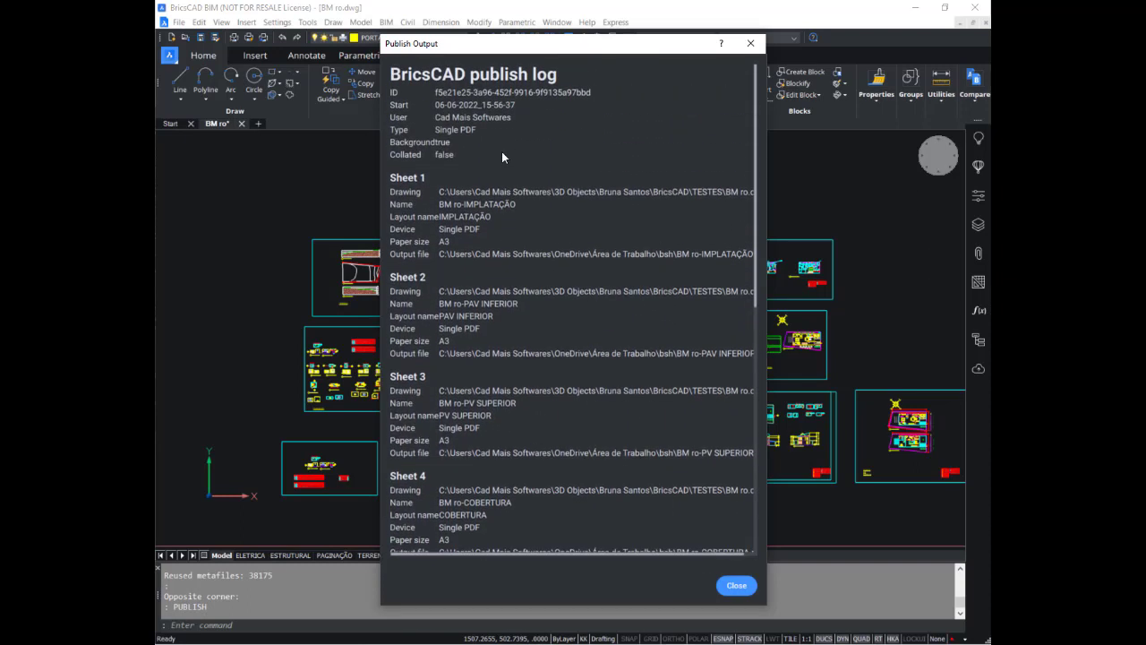
scroll(500, 171, down, 1)
scroll(495, 269, down, 8)
scroll(493, 374, down, 2)
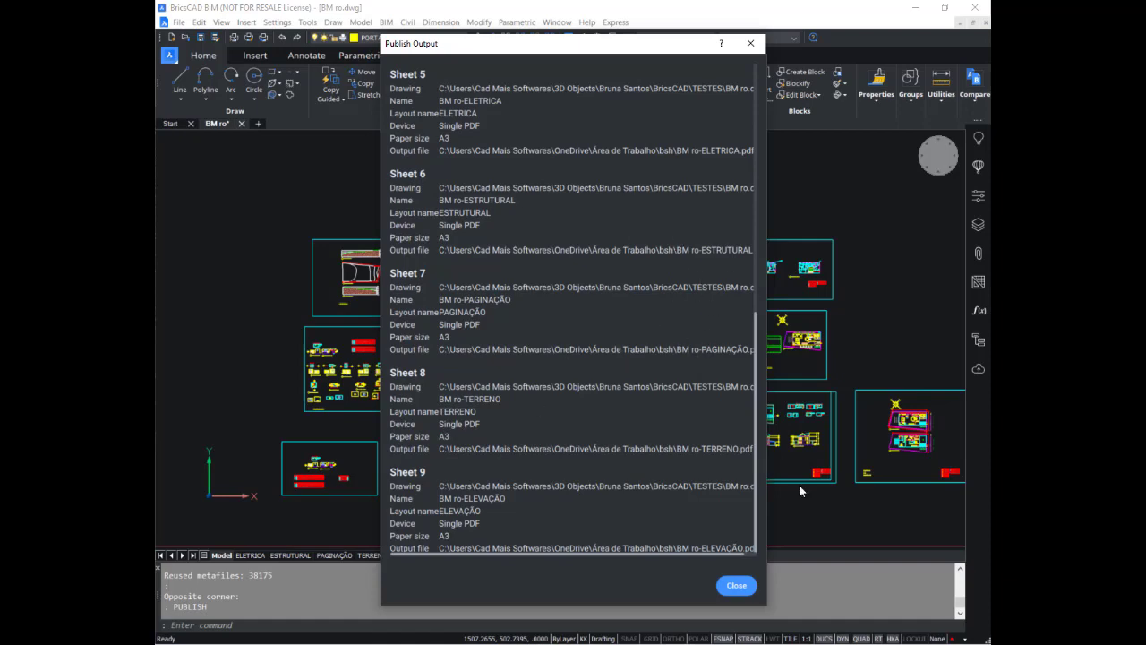
click(730, 584)
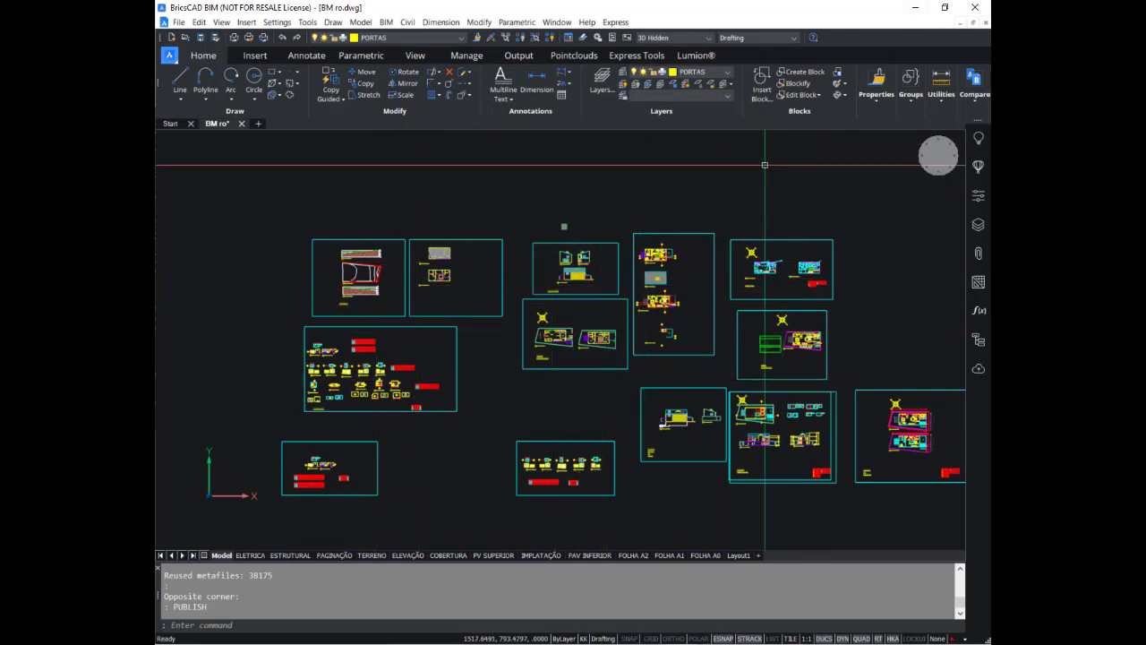
Minimize BricsCAD, open the desktop bsh folder and pick BM ro-COBERTURA.pdf.
click(915, 7)
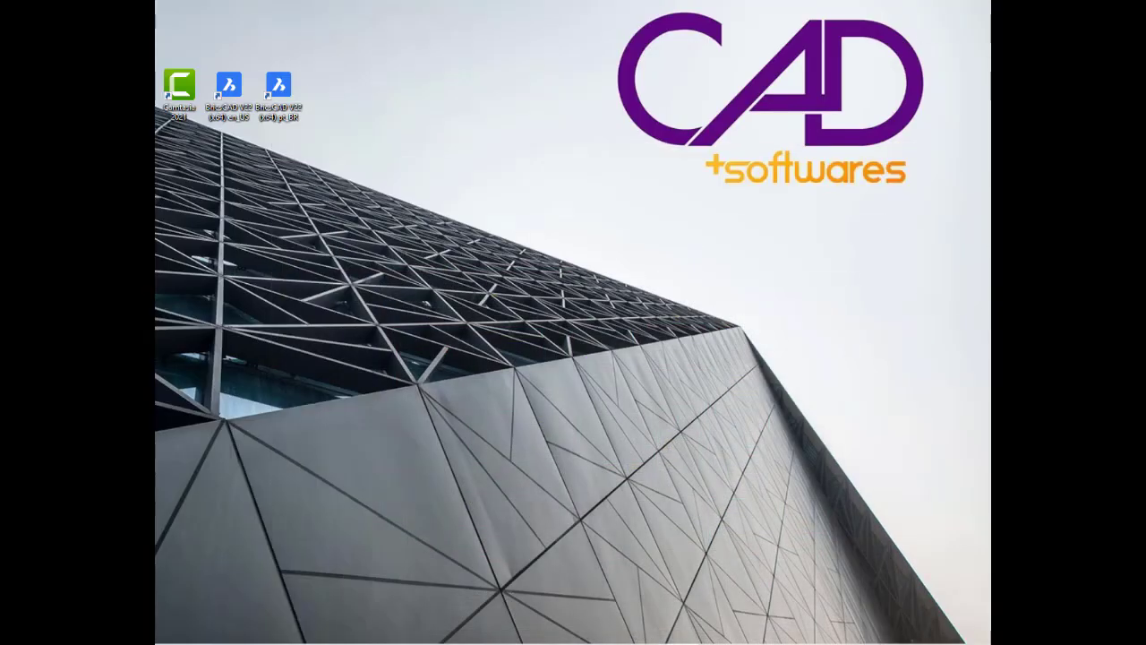
drag(869, 302, 402, 80)
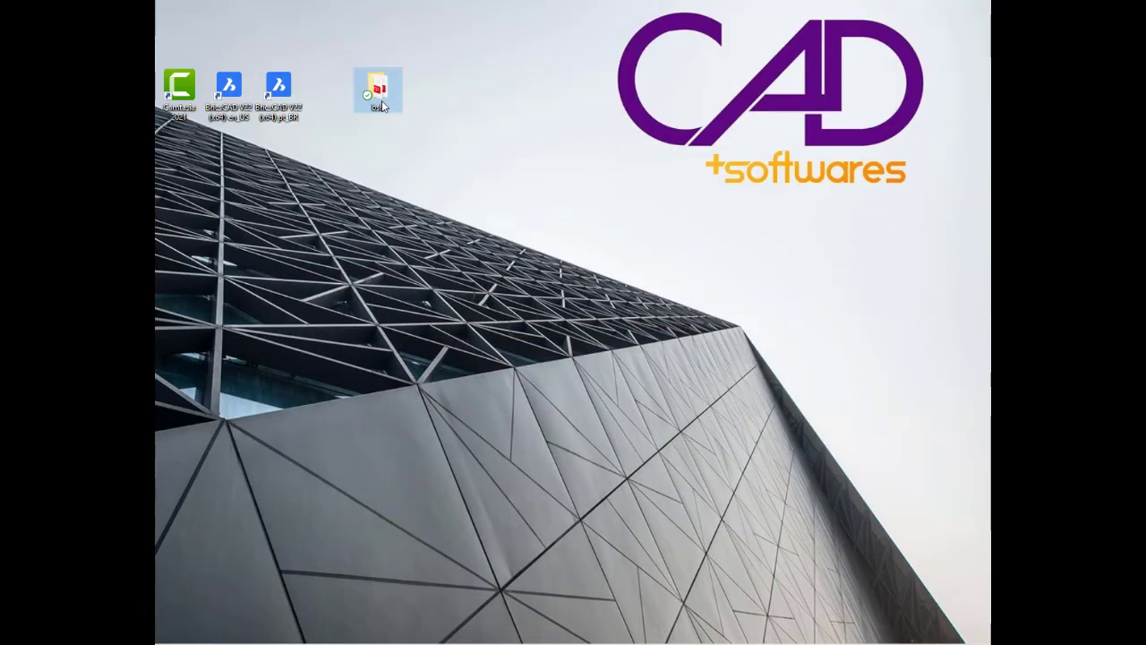
double_click(382, 104)
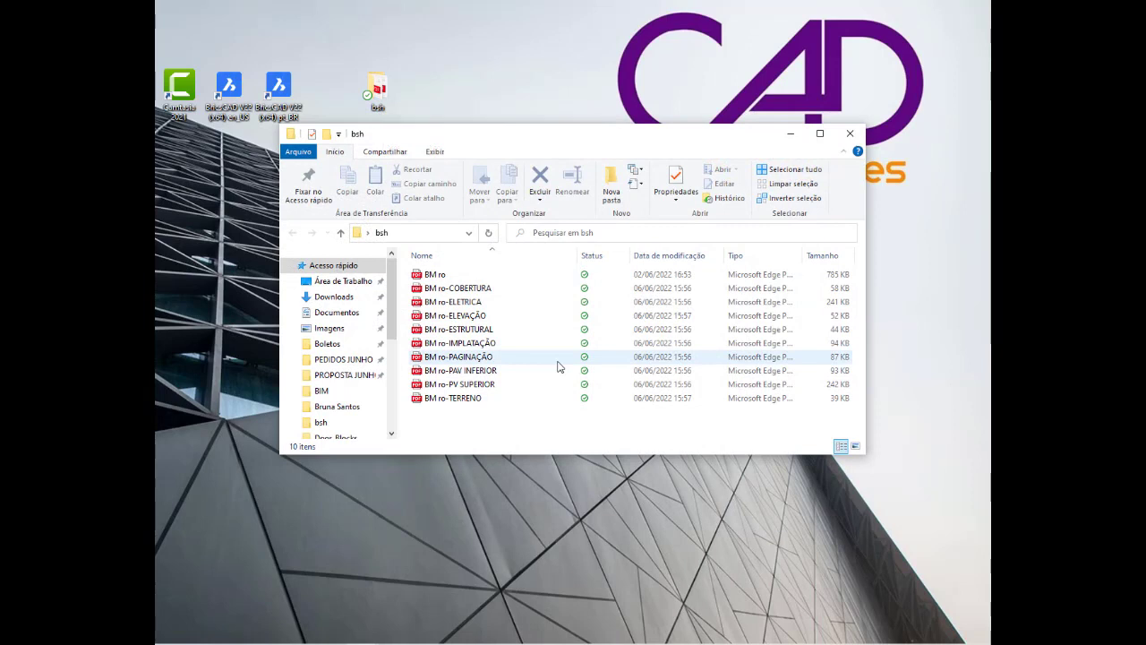
click(473, 288)
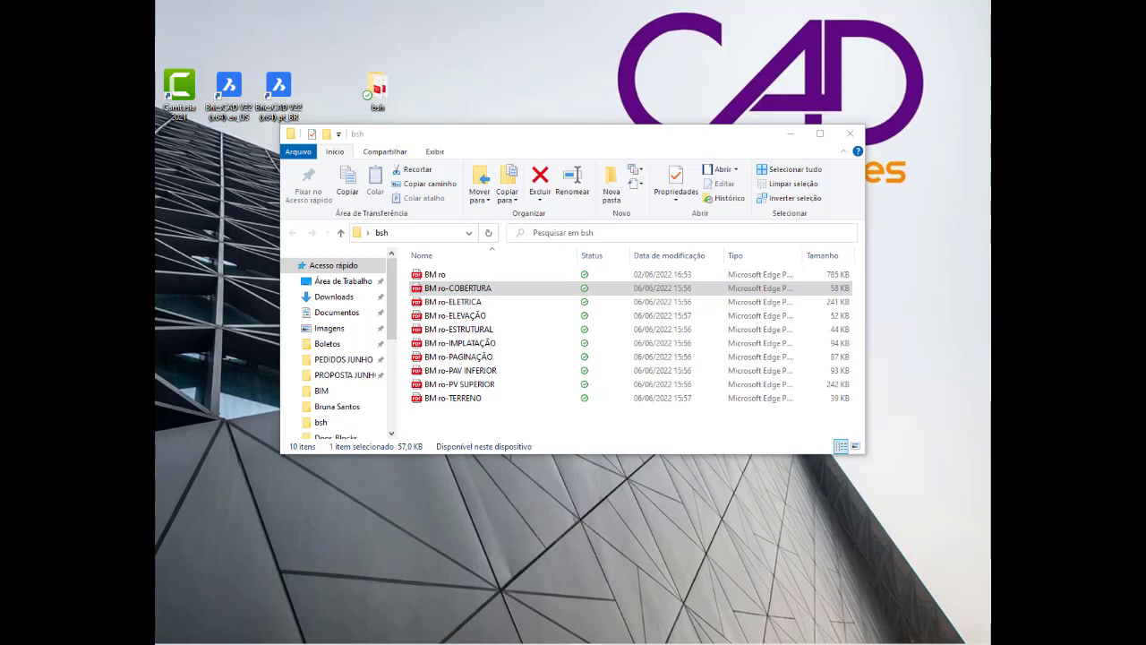
Review the BM ro-COBERTURA roof plan PDF, then close it and minimize Edge.
scroll(496, 454, down, 3)
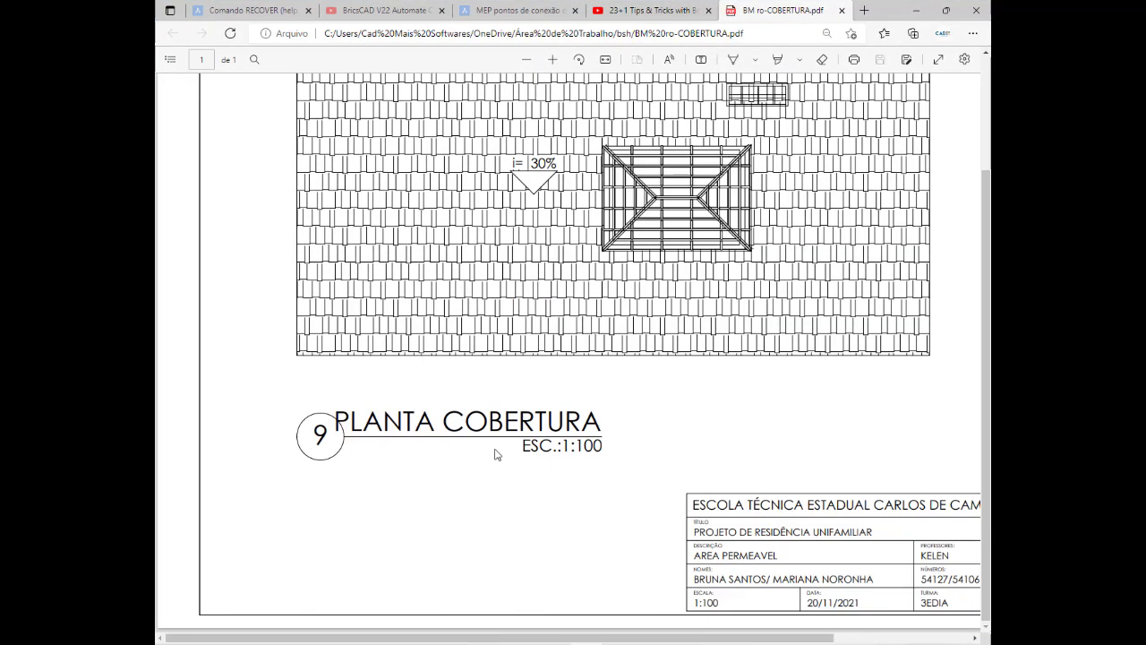
scroll(496, 454, up, 3)
scroll(833, 369, down, 3)
scroll(833, 369, up, 2)
scroll(833, 369, up, 1)
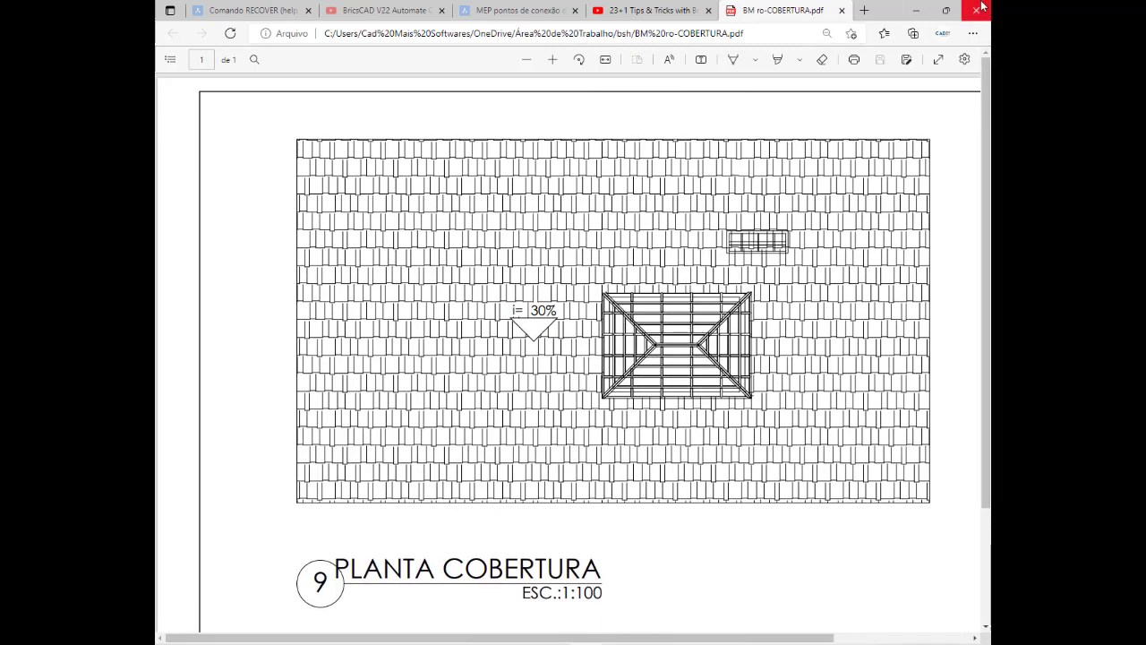
click(842, 10)
click(915, 10)
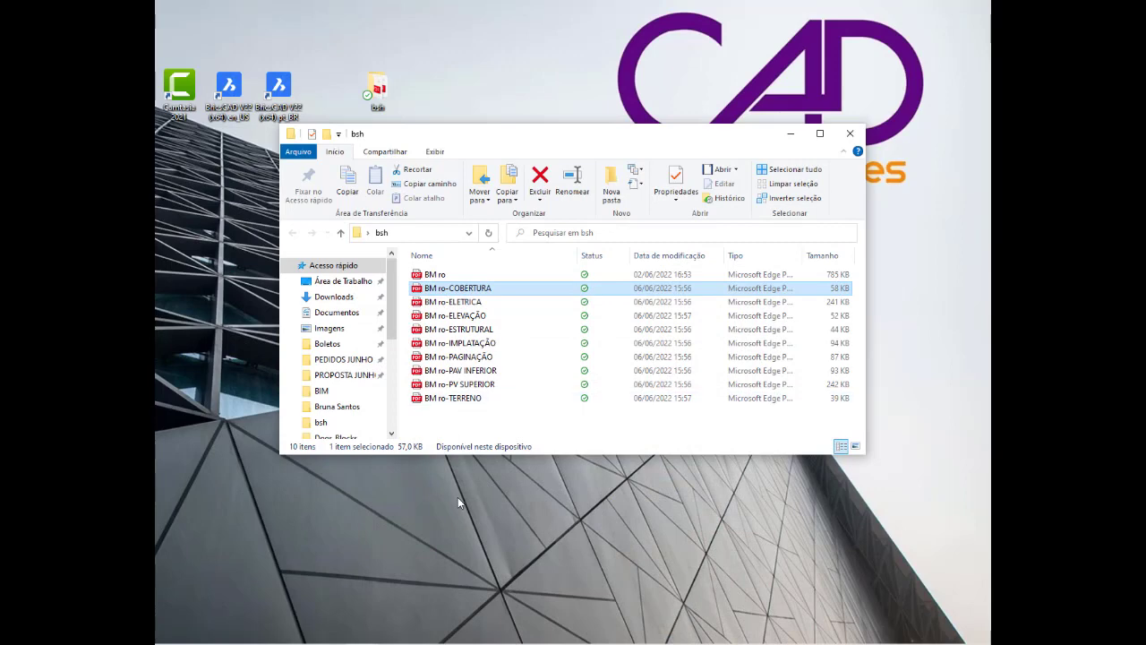
Delete all ten published PDFs from the bsh folder and minimize the folder window.
click(482, 399)
drag(478, 366, 459, 267)
key(Delete)
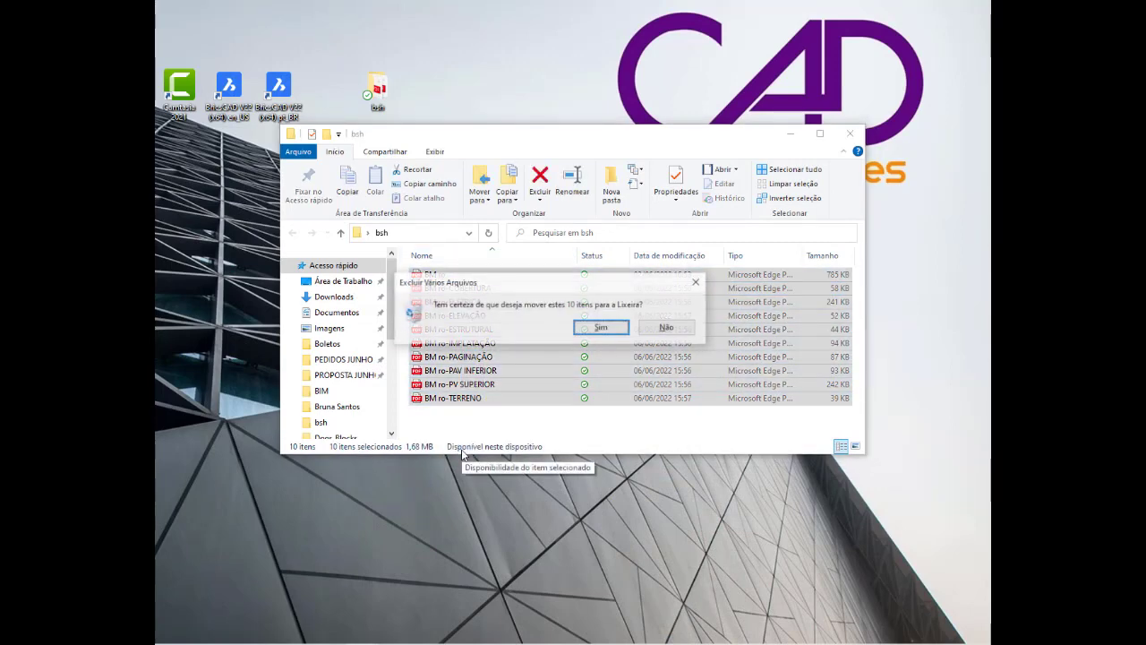
click(596, 327)
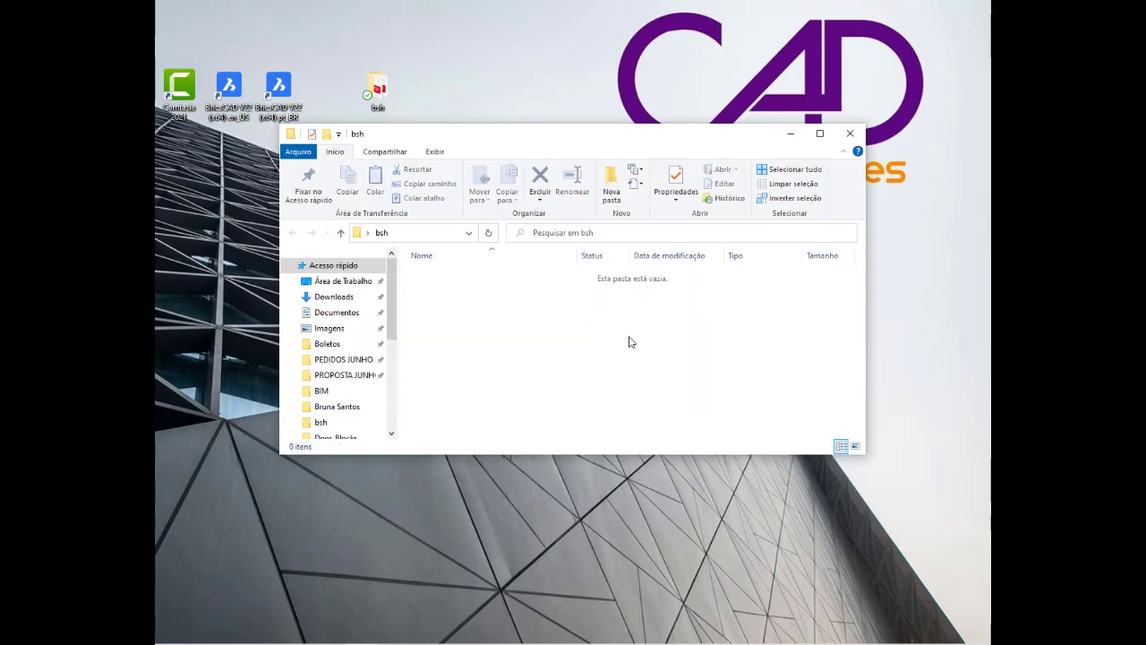
click(793, 136)
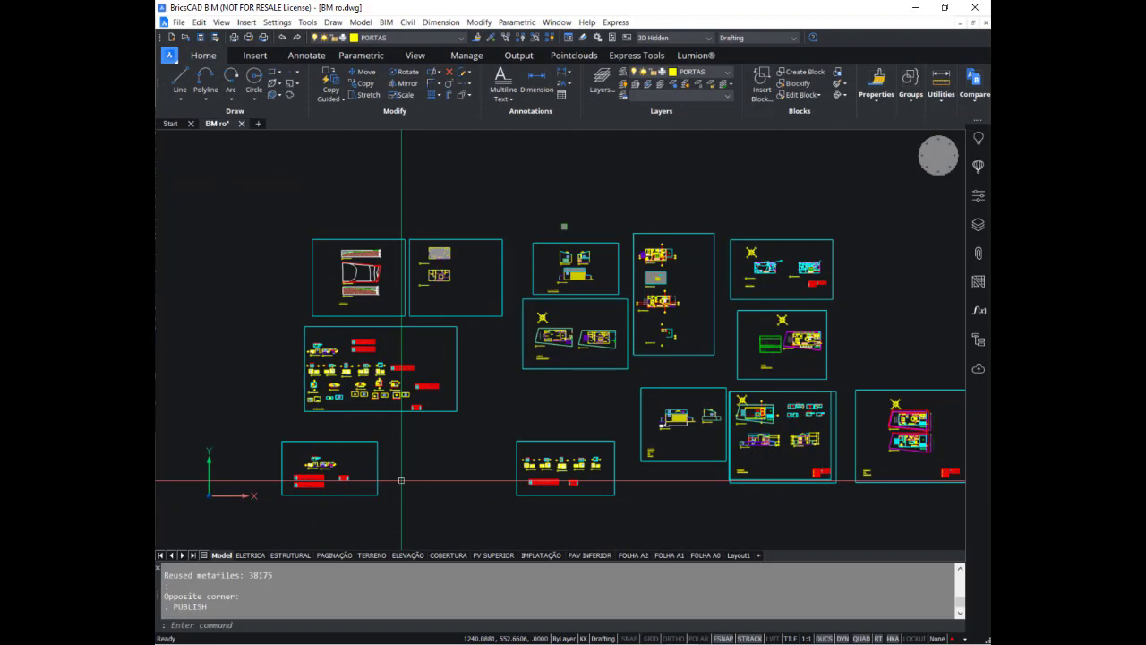
Run the PUBLISH command via the PU alias to open the Publish dialog.
text(PU)
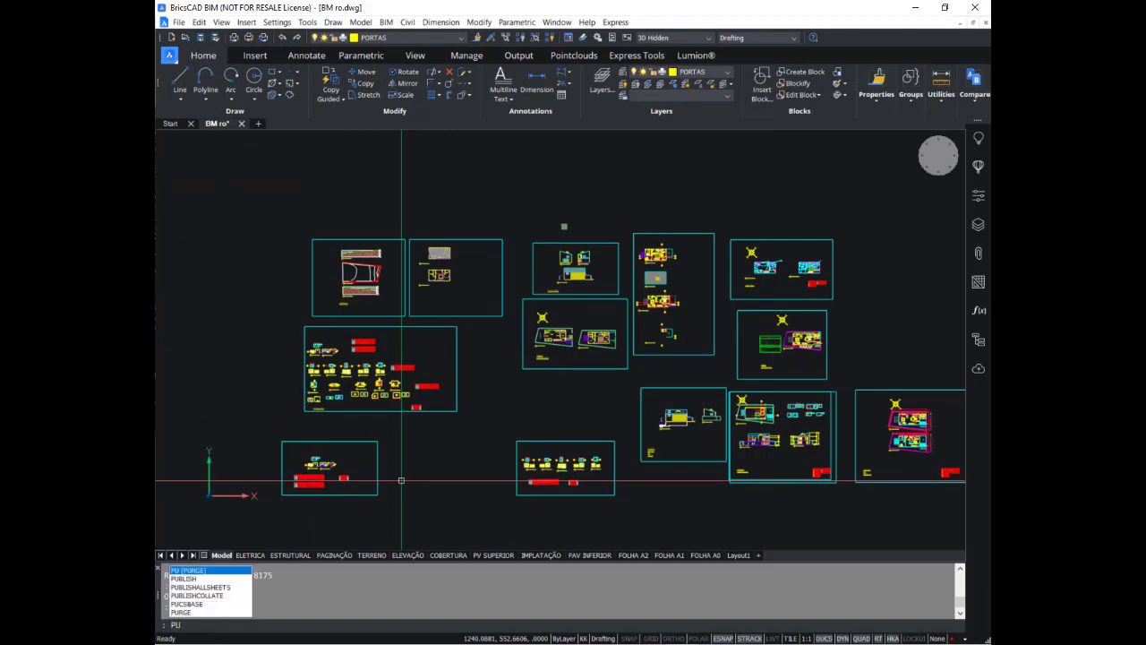
key(Down)
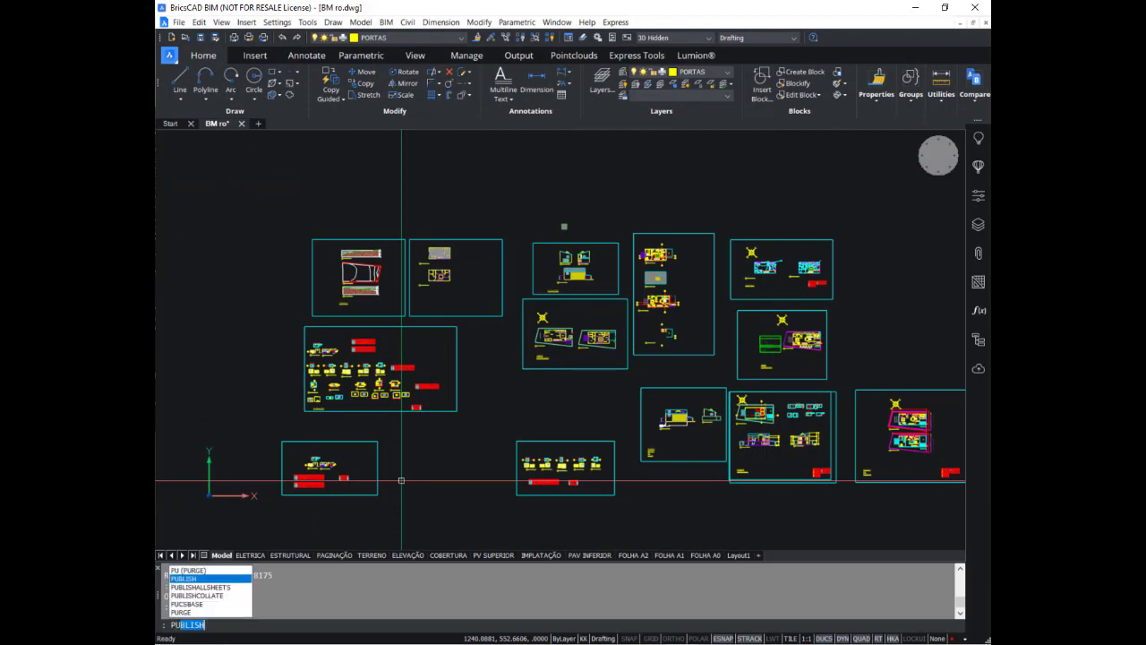
key(Return)
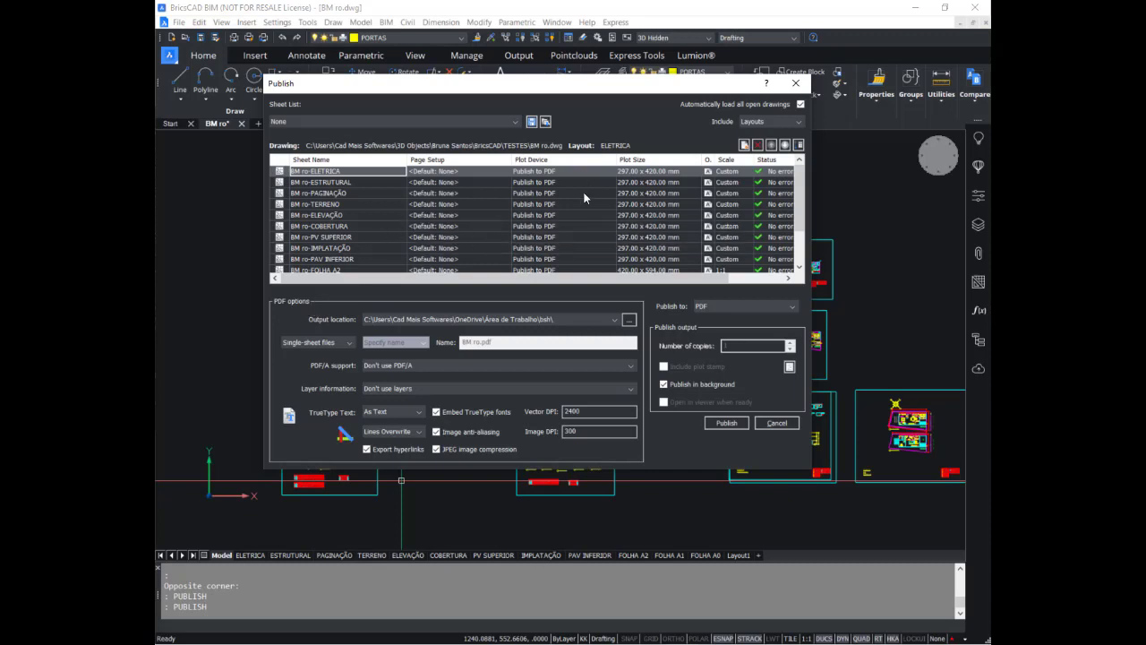
Remove the FOLHA A2, A1, A0 and Layout1 sheets from the Publish list.
scroll(625, 269, down, 2)
click(740, 257)
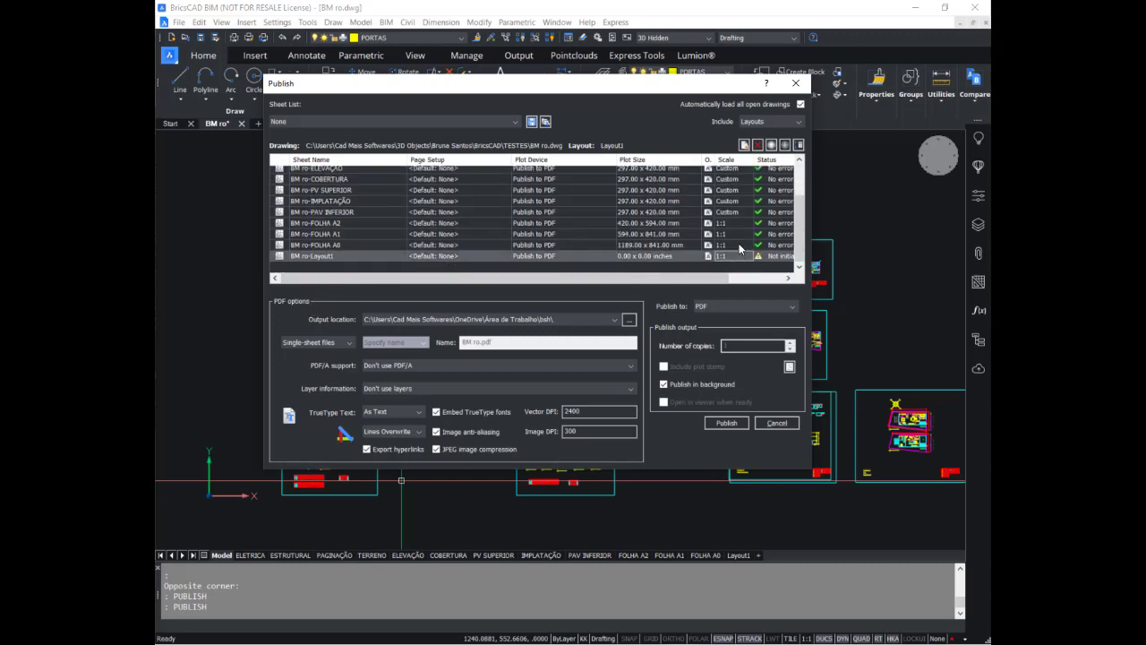
click(741, 244)
shift+click(738, 223)
click(758, 145)
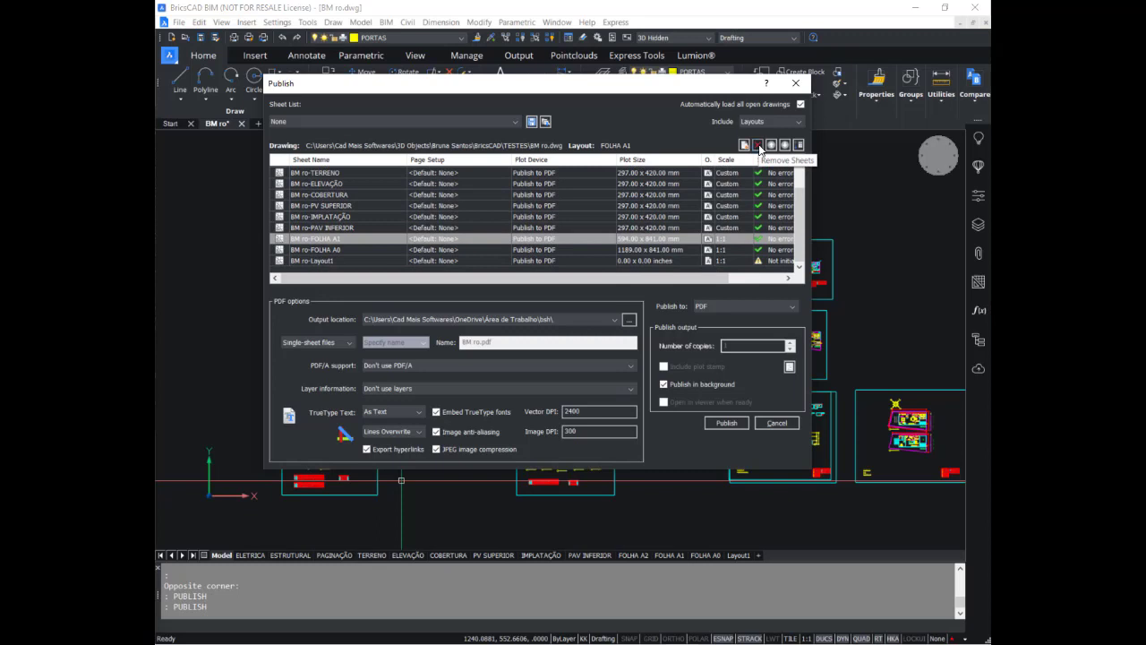
click(758, 145)
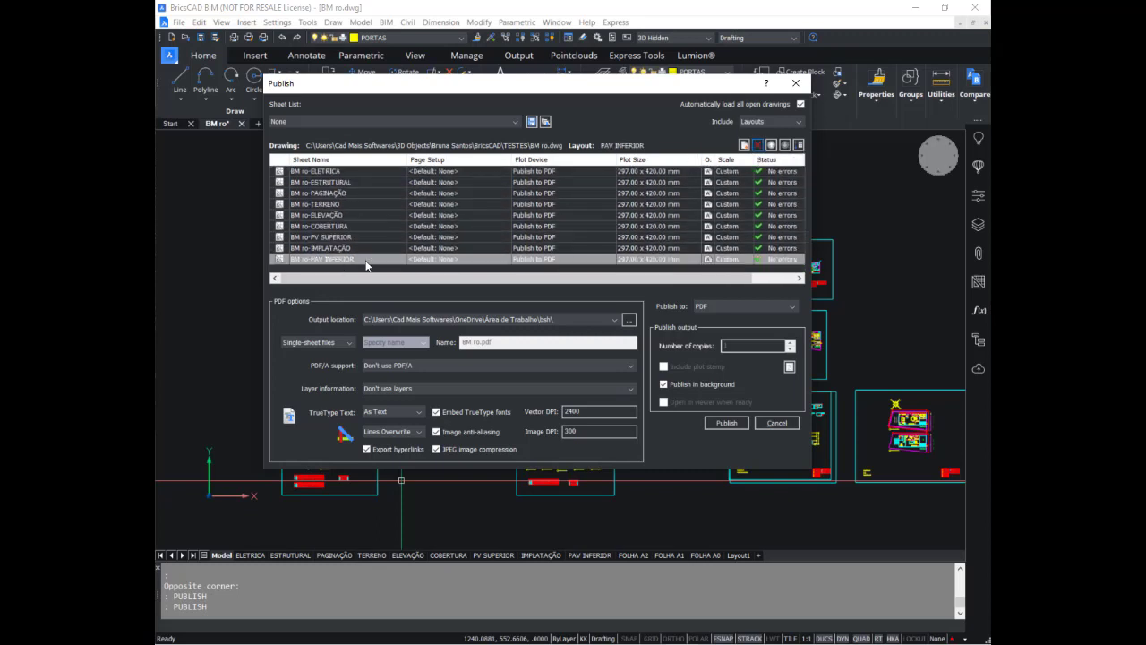
Check the nine remaining sheets, ELETRICA through PAV INFERIOR, in the sheet list.
click(358, 182)
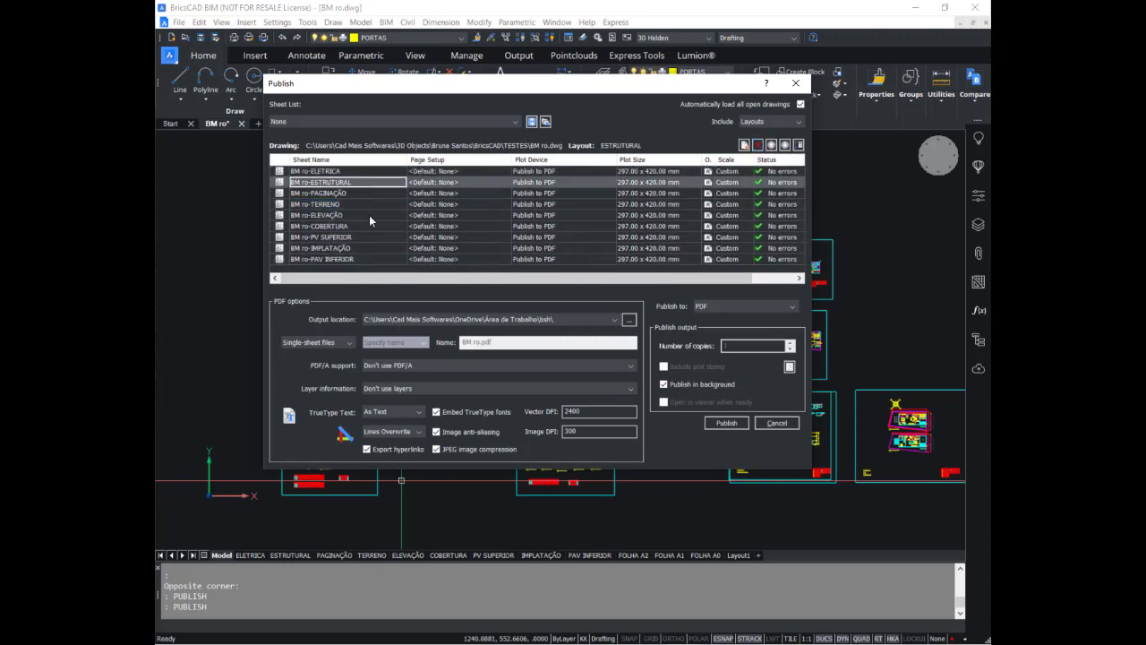
click(376, 259)
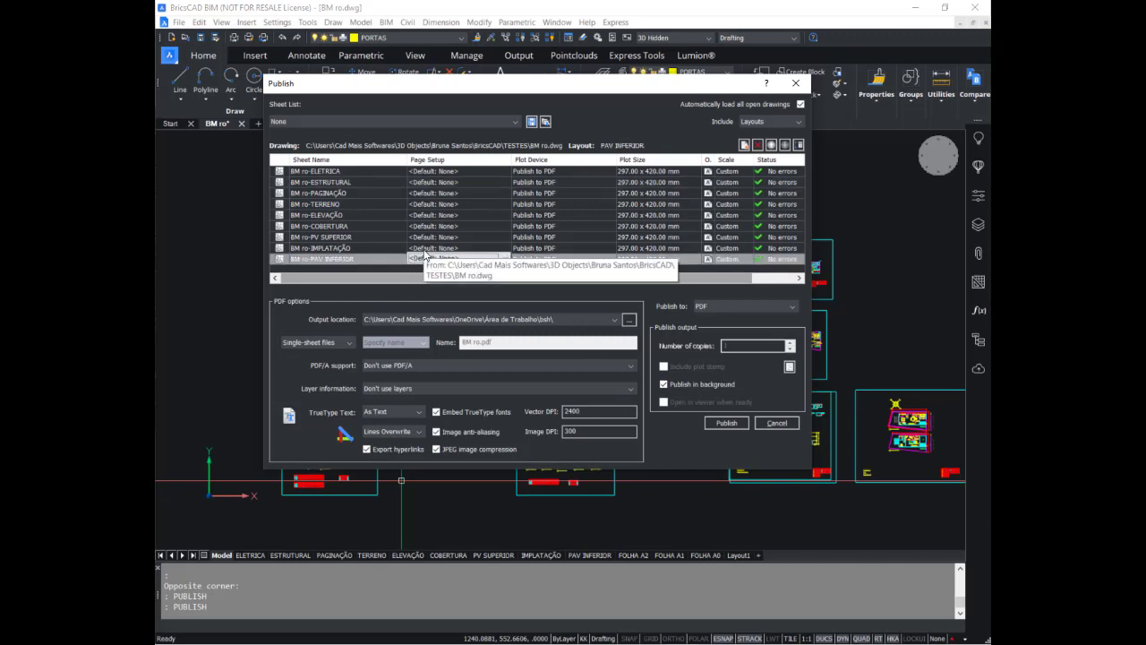
click(376, 203)
click(367, 181)
click(365, 226)
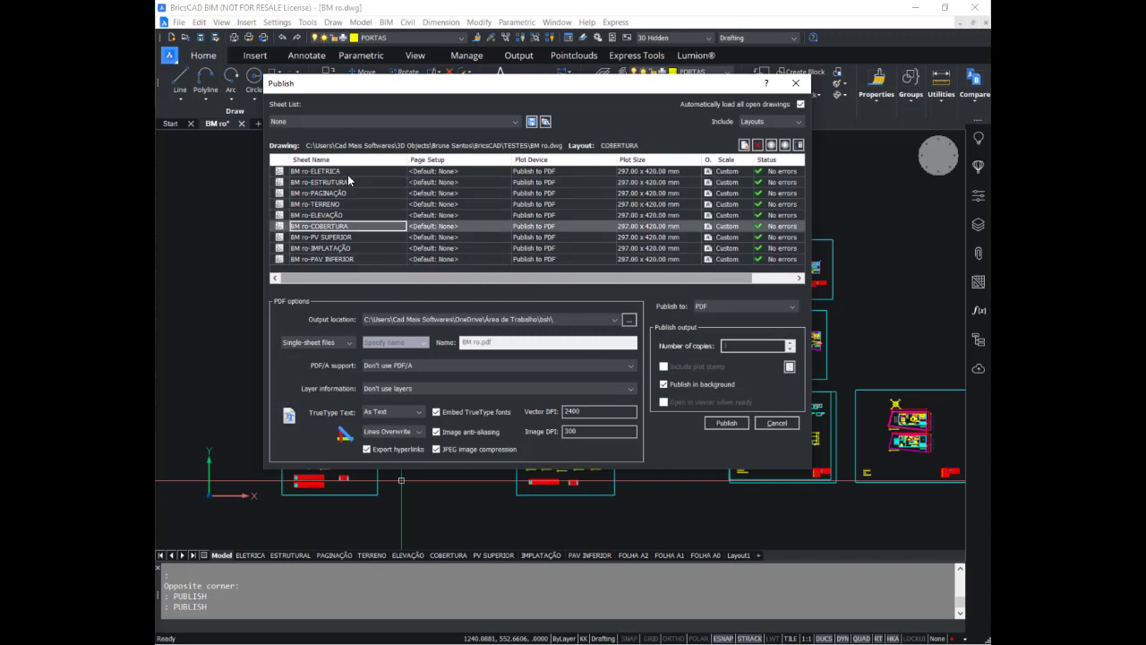
click(350, 172)
click(361, 183)
click(361, 216)
click(363, 259)
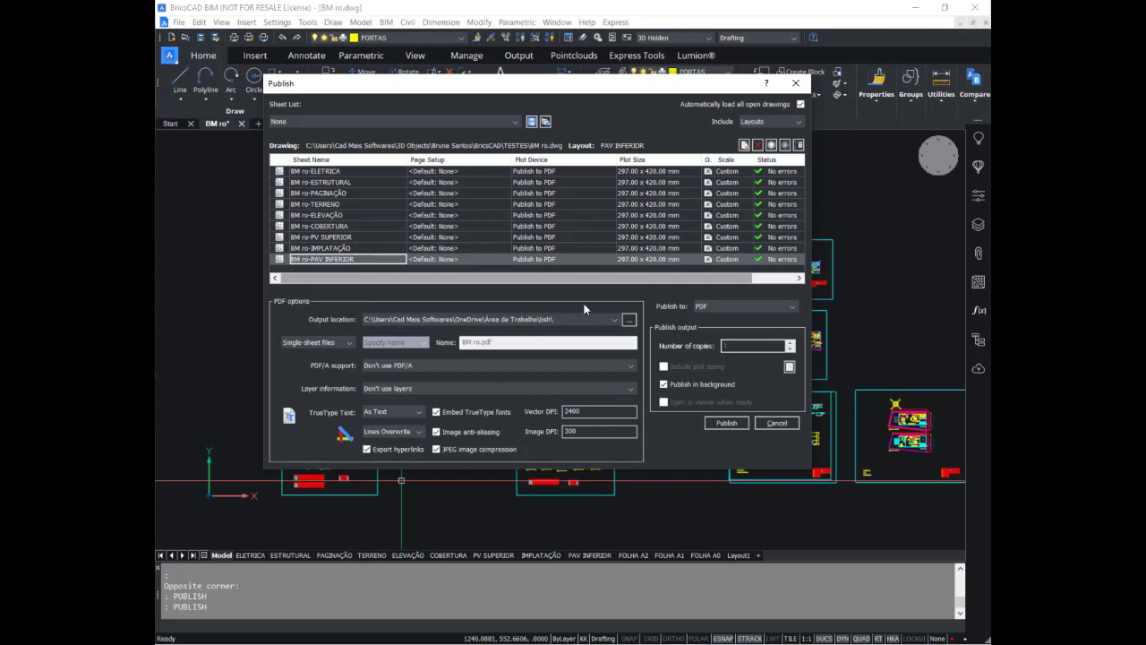
click(337, 347)
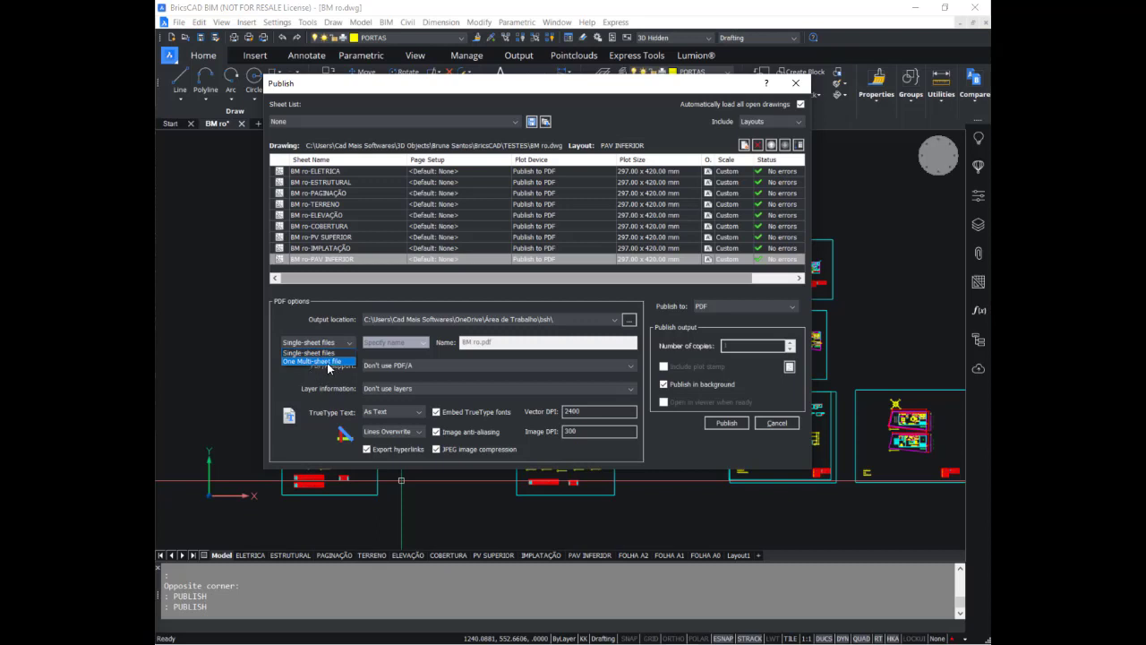
Publish one multi-sheet PDF named PROJETO INICIAL ELETRIC.pdf without saving the sheet list.
click(326, 362)
click(524, 341)
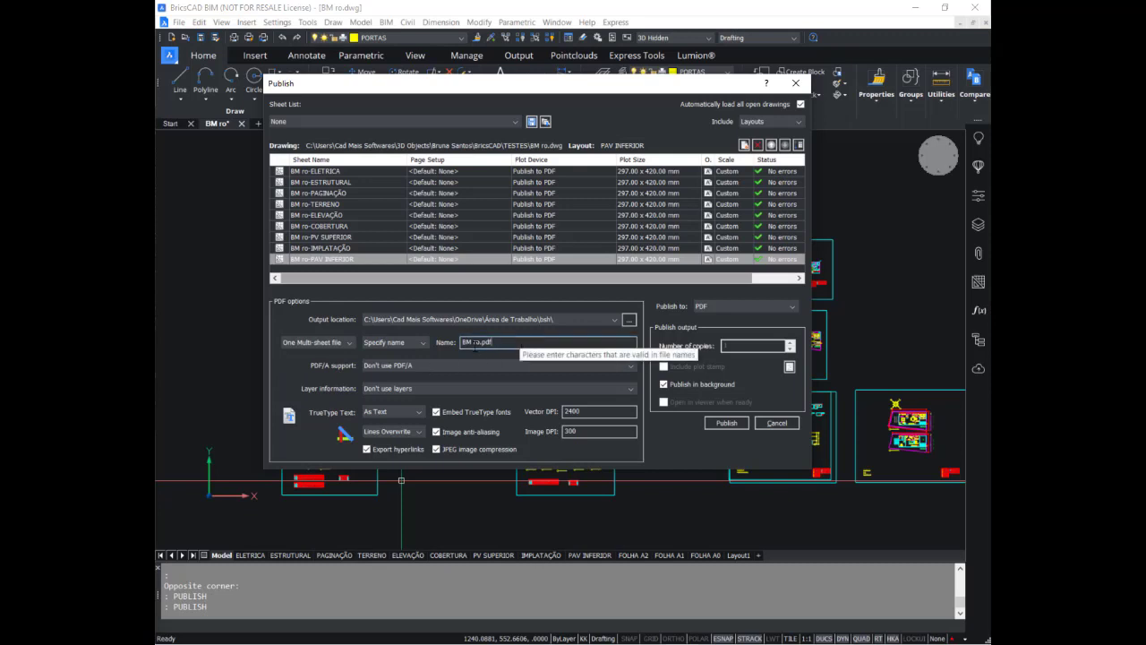
key(Left)
key(Left)
key(Left)
key(shift+Home)
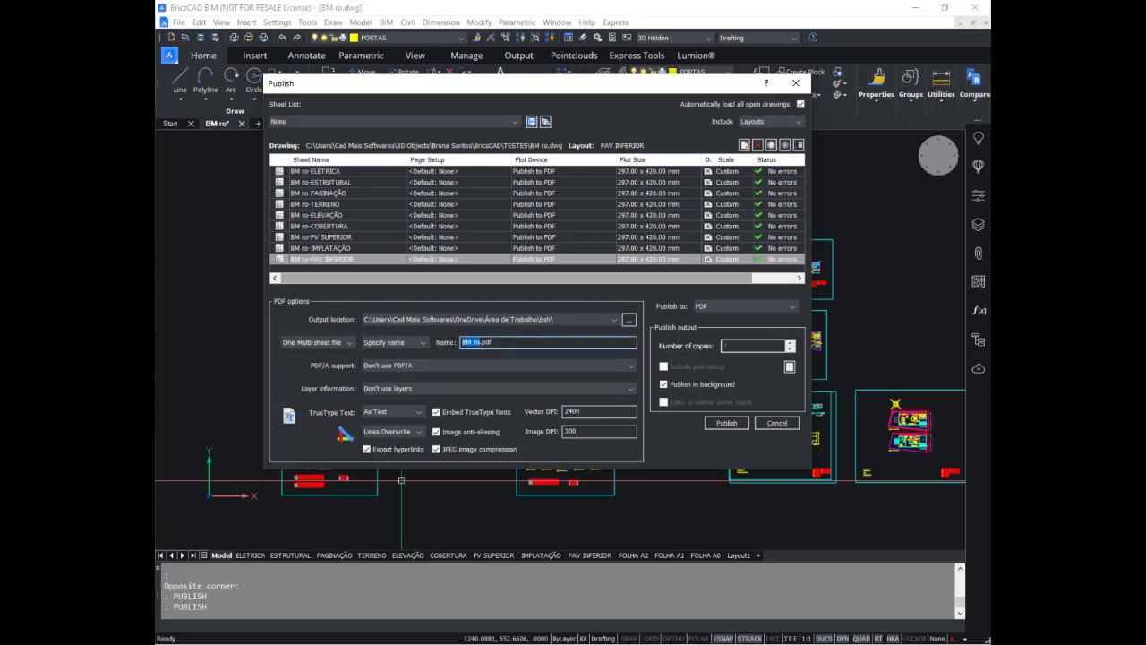
key(BackSpace)
text(PROJ)
text(ETO )
text(INI)
text(CIAL EL)
text(ETRIC)
click(729, 423)
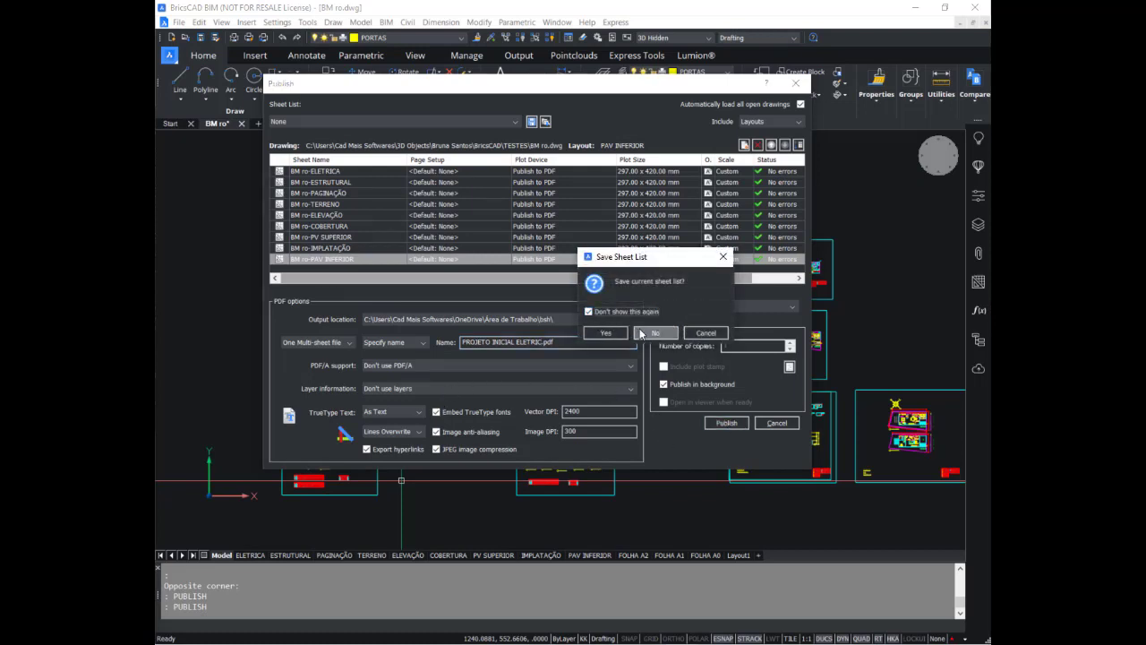
click(641, 329)
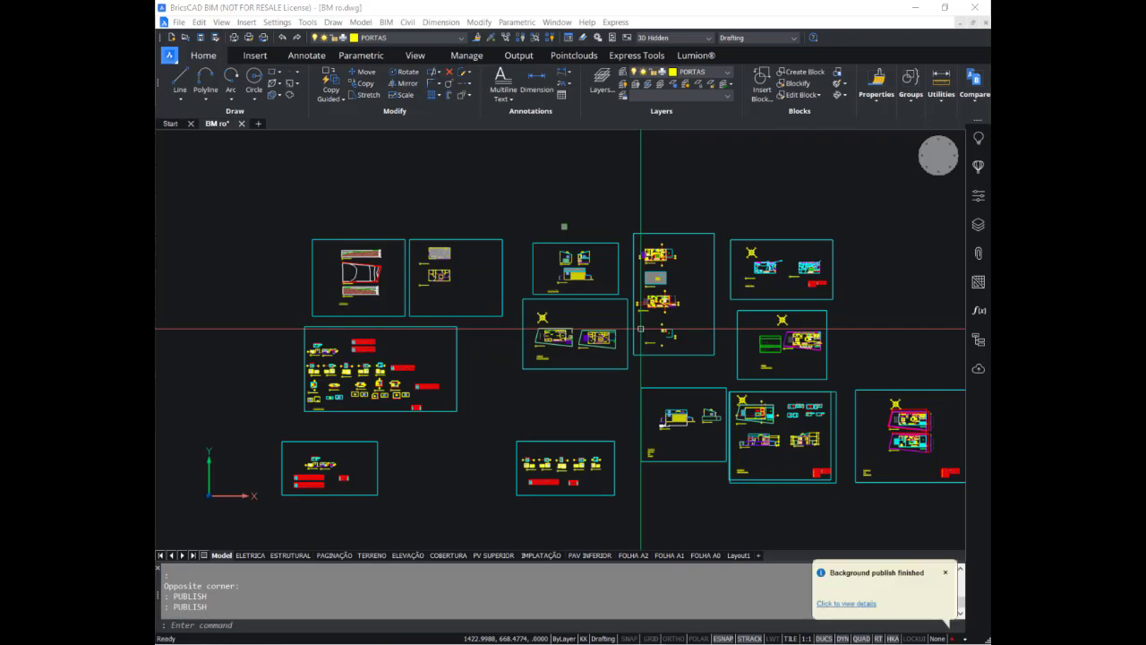
Review the Publish Output log listing all nine published sheets, then close it.
click(848, 605)
scroll(505, 340, down, 5)
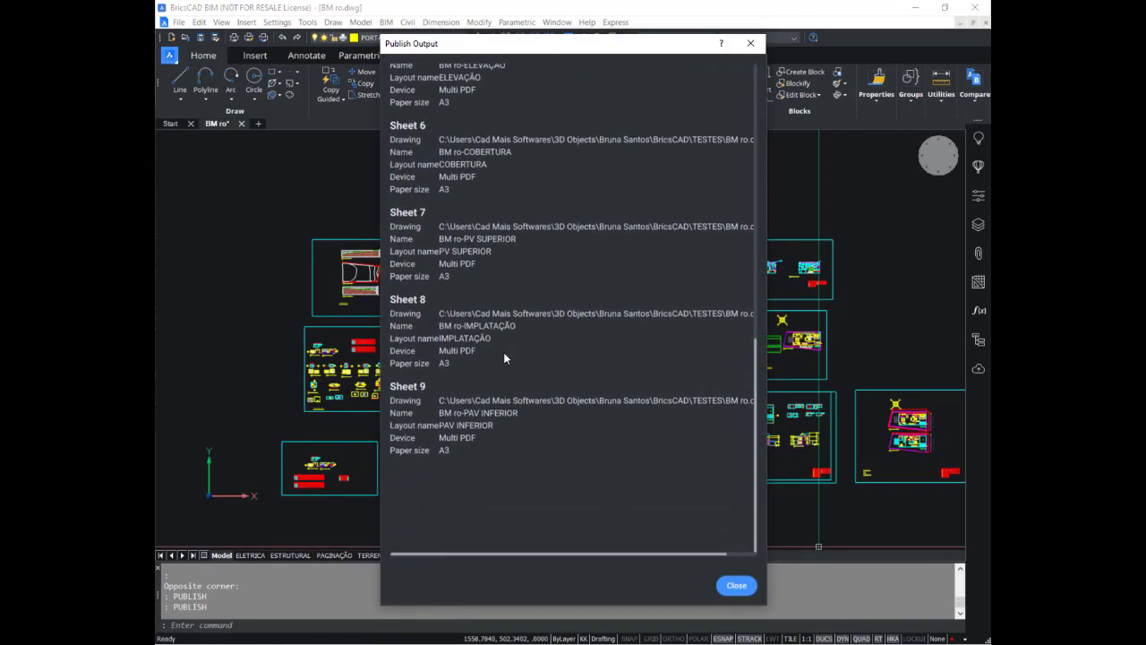
scroll(503, 354, up, 2)
scroll(504, 354, up, 5)
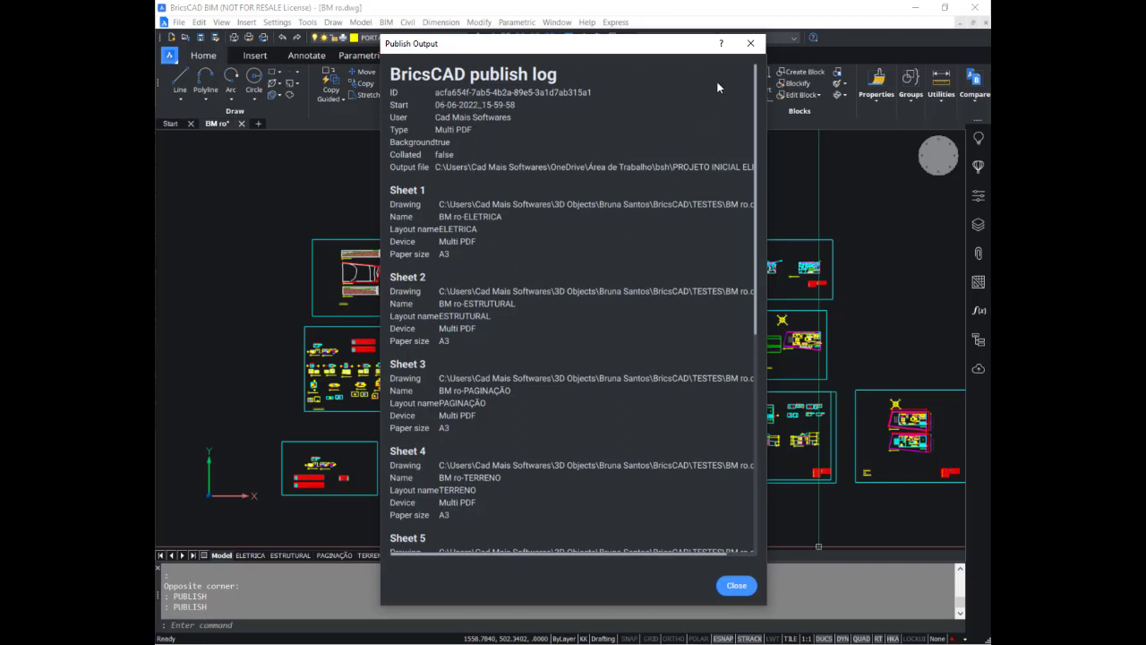
click(752, 43)
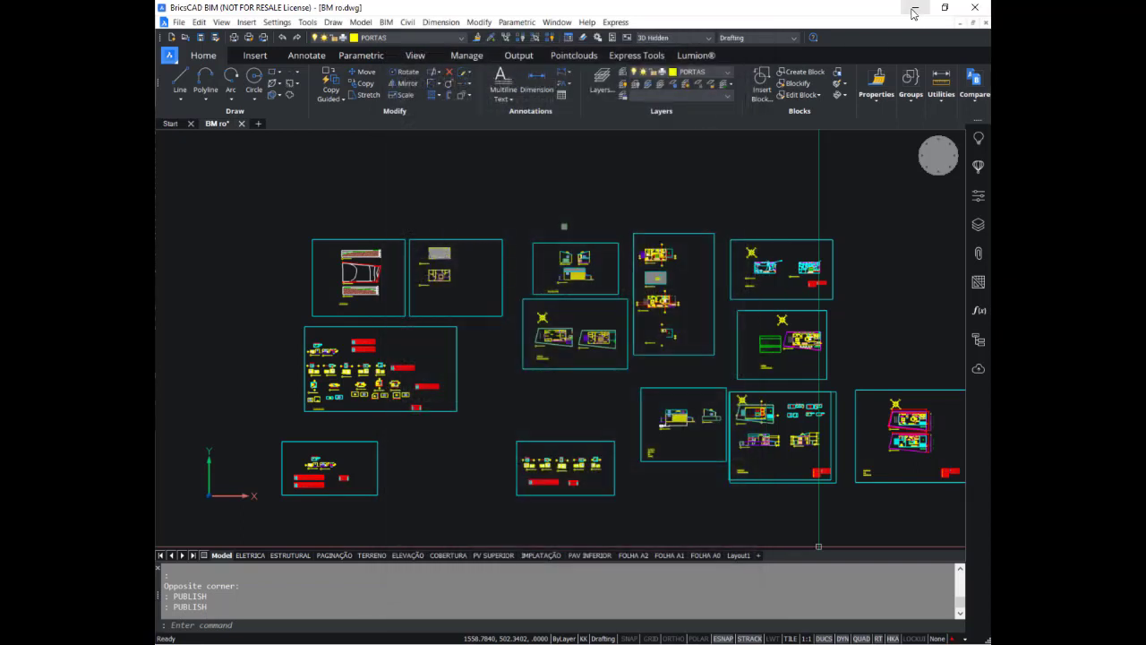
Minimize BricsCAD and open PROJETO INICIAL ELETRIC.pdf from the desktop bsh folder.
click(915, 8)
double_click(392, 109)
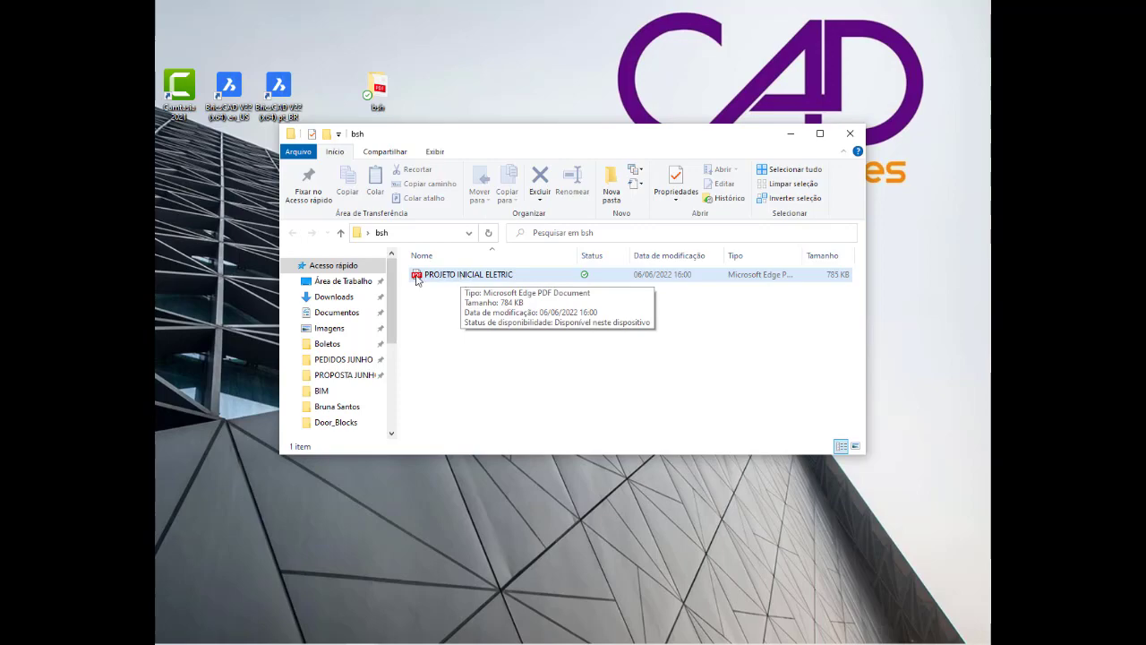
double_click(429, 278)
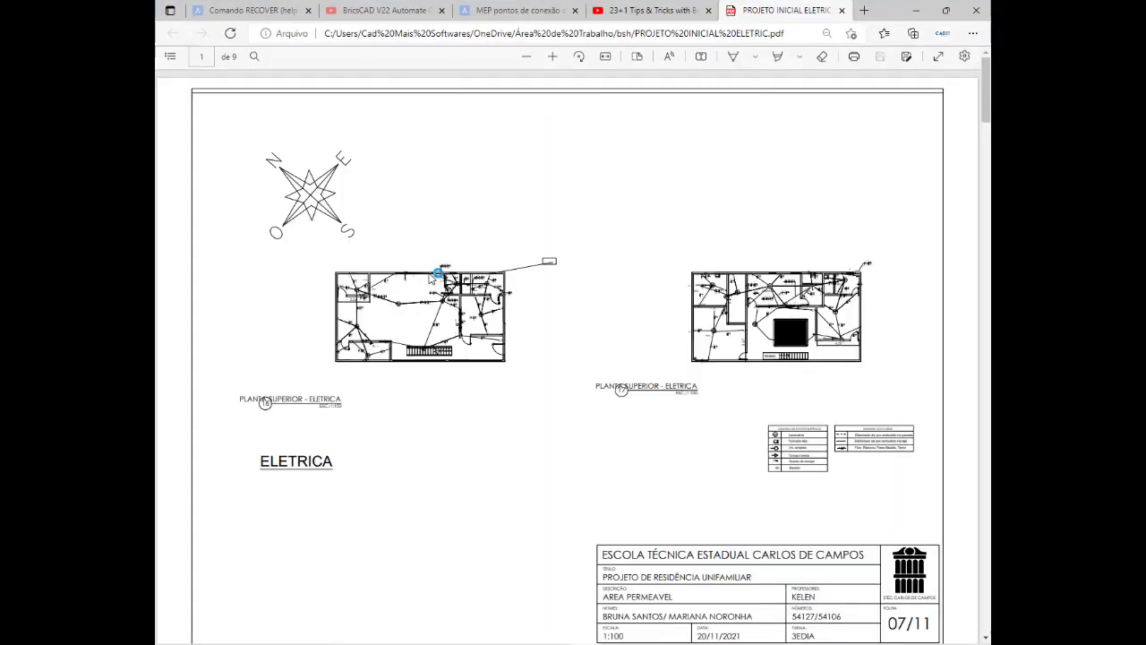
Scroll through all nine pages of PROJETO INICIAL ELETRIC.pdf and back, then close it.
scroll(770, 266, down, 5)
scroll(769, 266, down, 4)
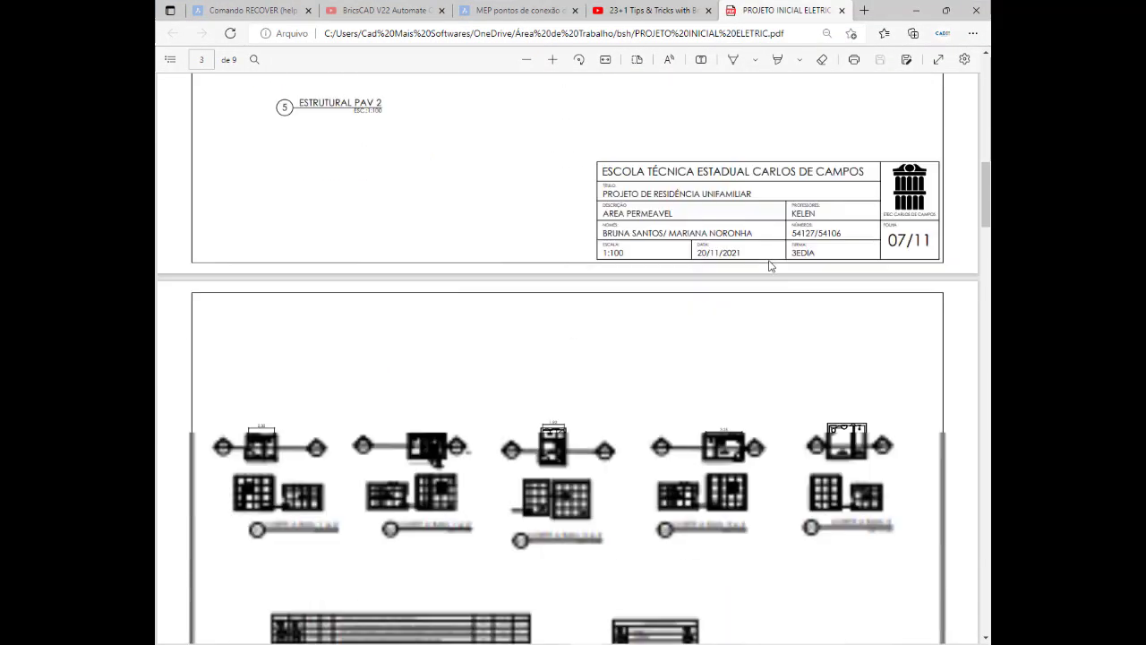
scroll(769, 266, down, 4)
scroll(769, 266, down, 5)
scroll(771, 266, down, 3)
scroll(771, 266, down, 4)
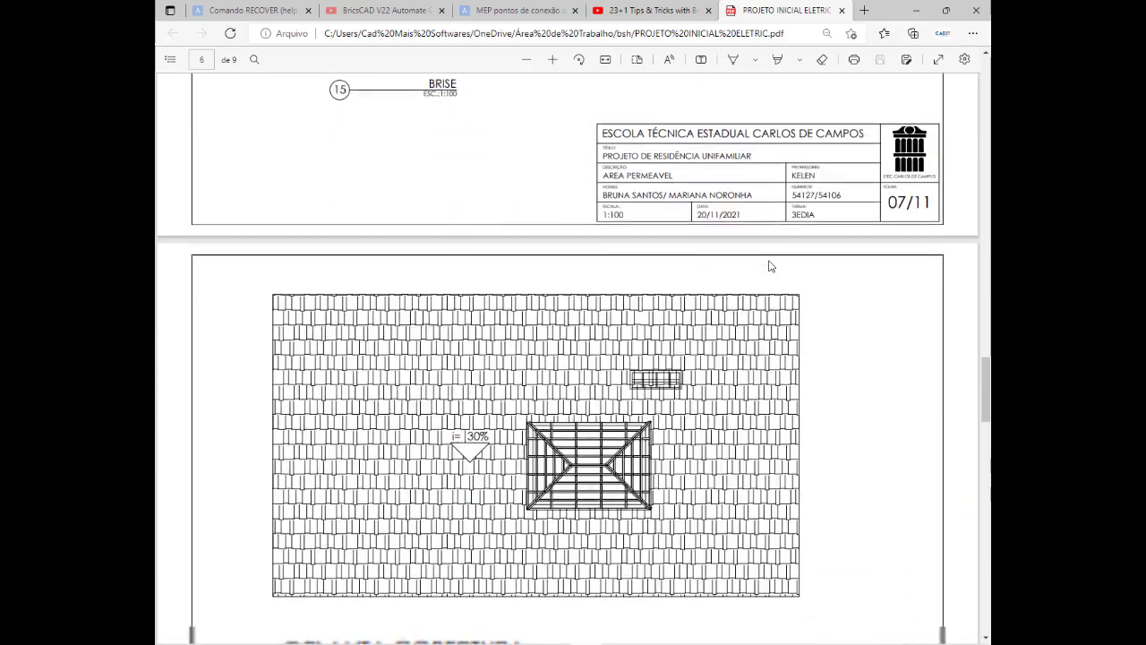
scroll(771, 266, down, 4)
scroll(771, 266, down, 5)
scroll(769, 266, down, 4)
scroll(769, 266, down, 2)
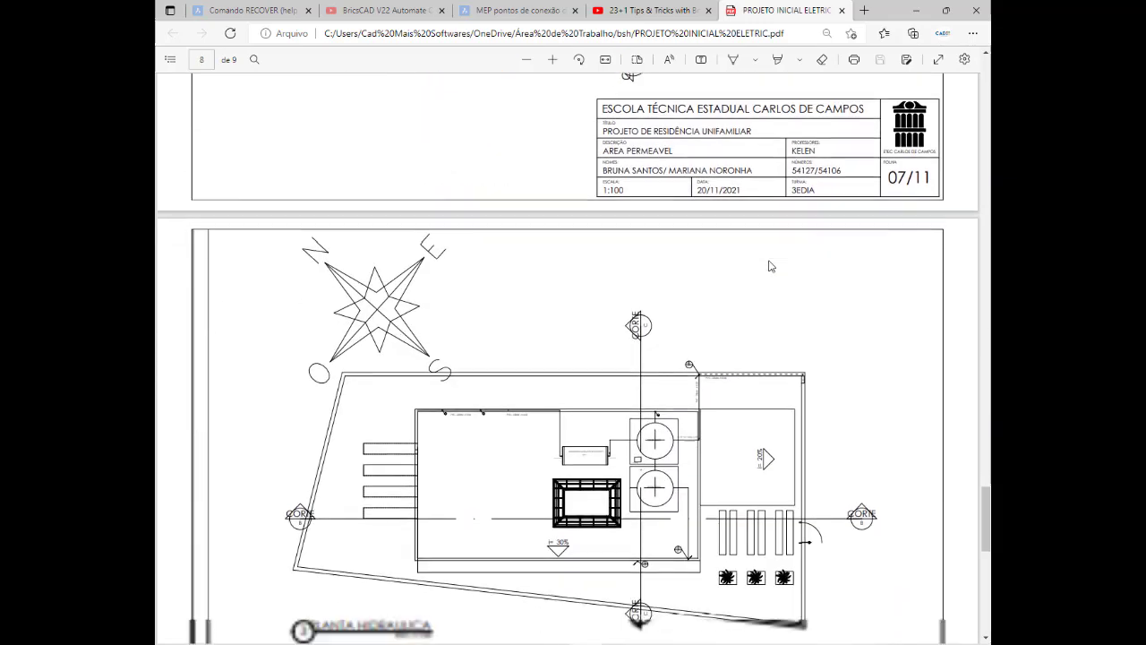
scroll(769, 266, down, 3)
scroll(769, 266, down, 5)
scroll(770, 266, up, 4)
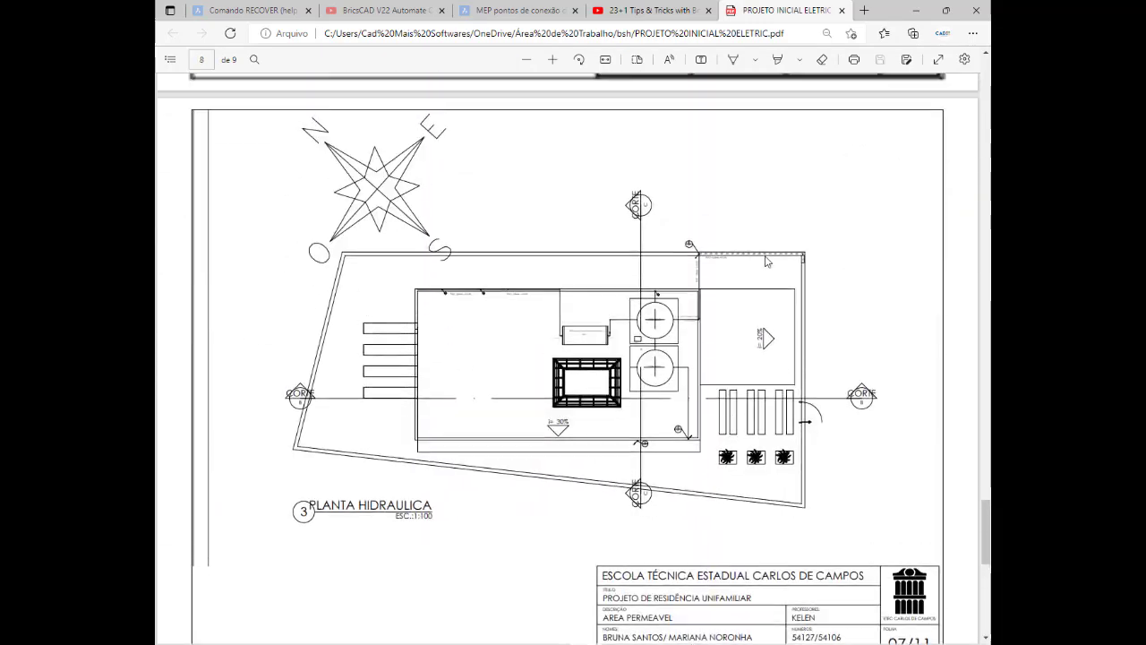
scroll(768, 264, up, 4)
scroll(766, 260, up, 5)
scroll(765, 258, up, 5)
scroll(783, 245, up, 5)
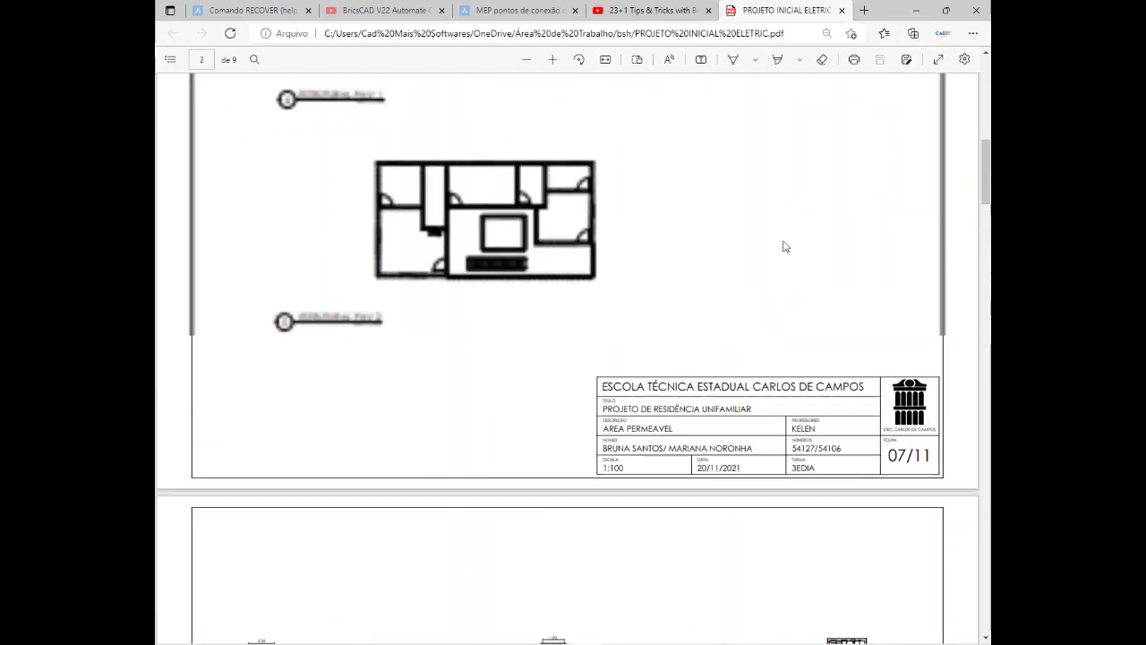
click(842, 10)
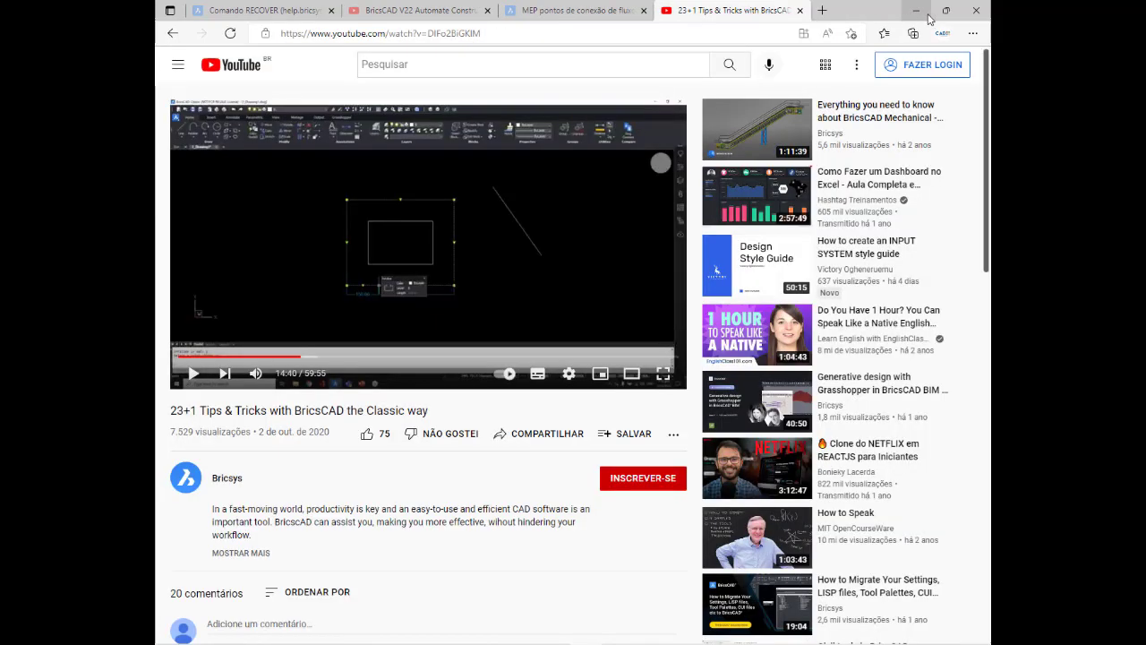
Minimize the Edge window and the bsh folder window.
click(916, 10)
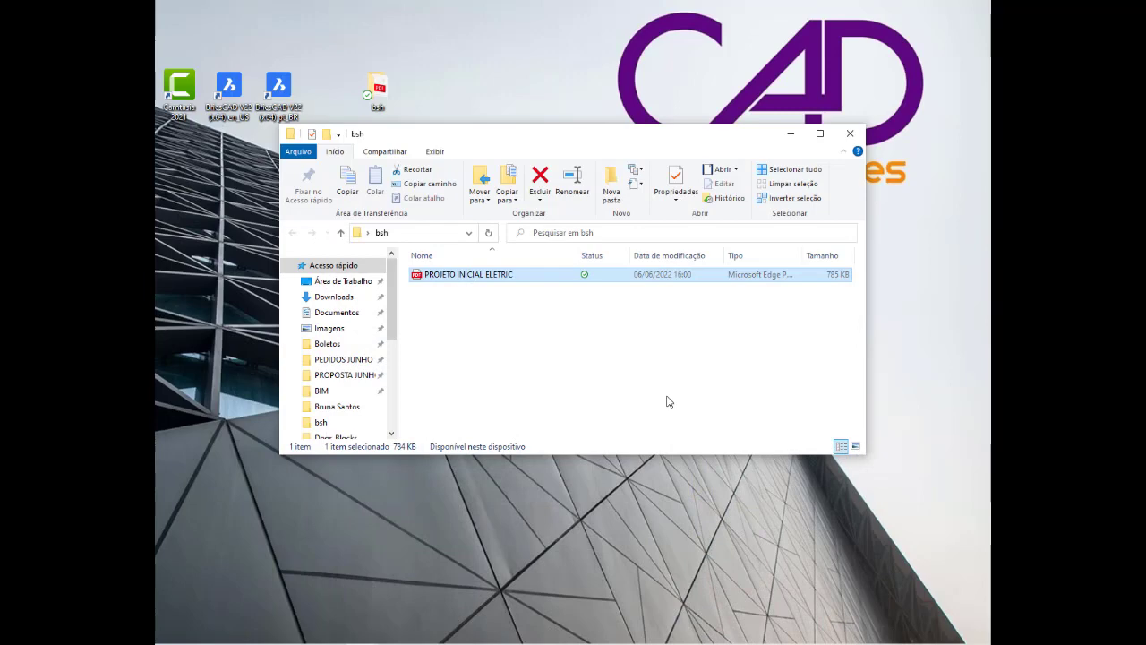
click(791, 133)
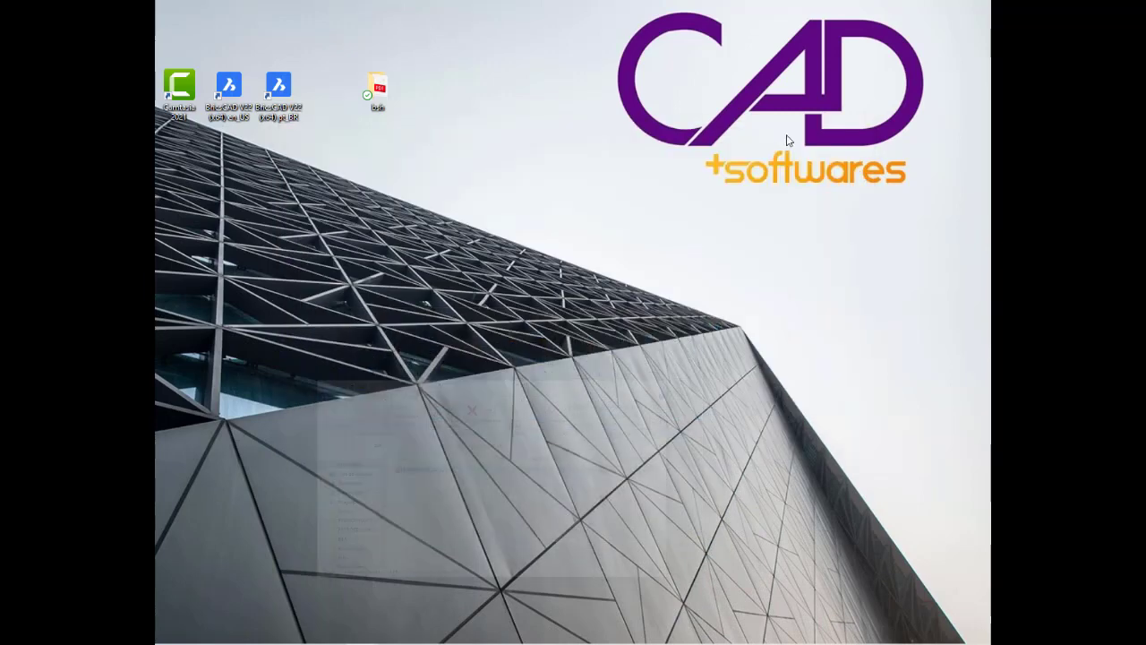